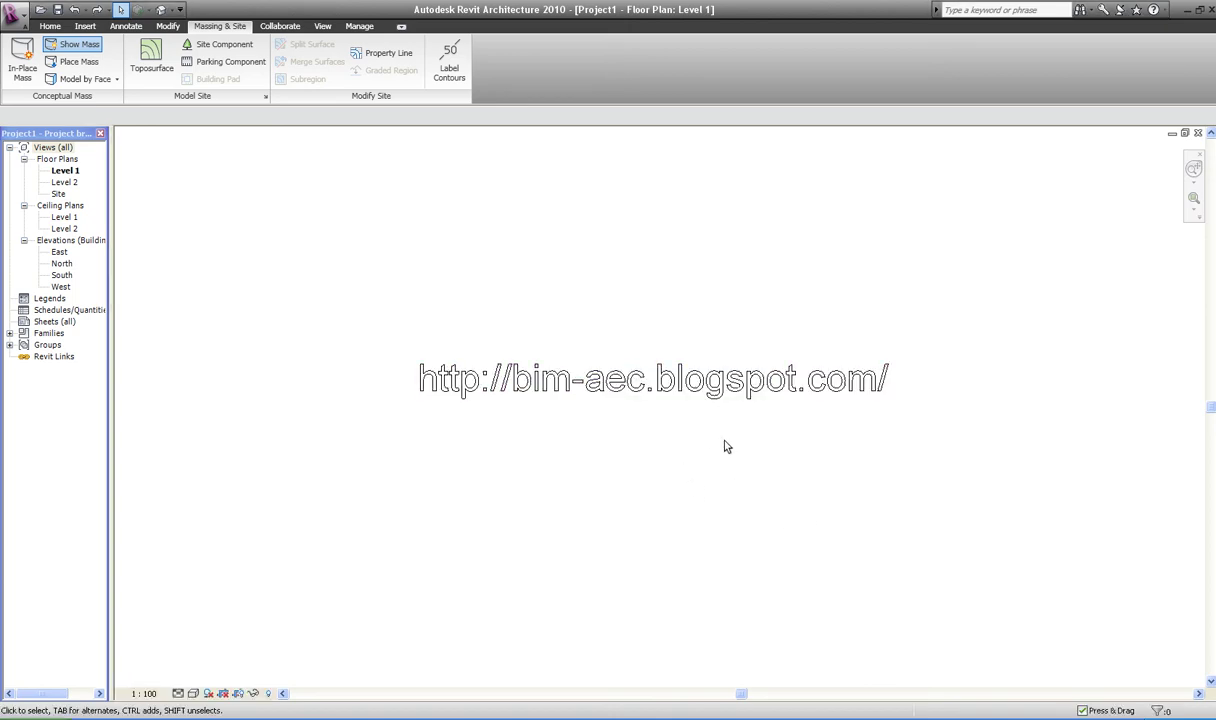
# Step: Delete the website-address model text from the Level 1 floor plan
pyautogui.click(842, 466)
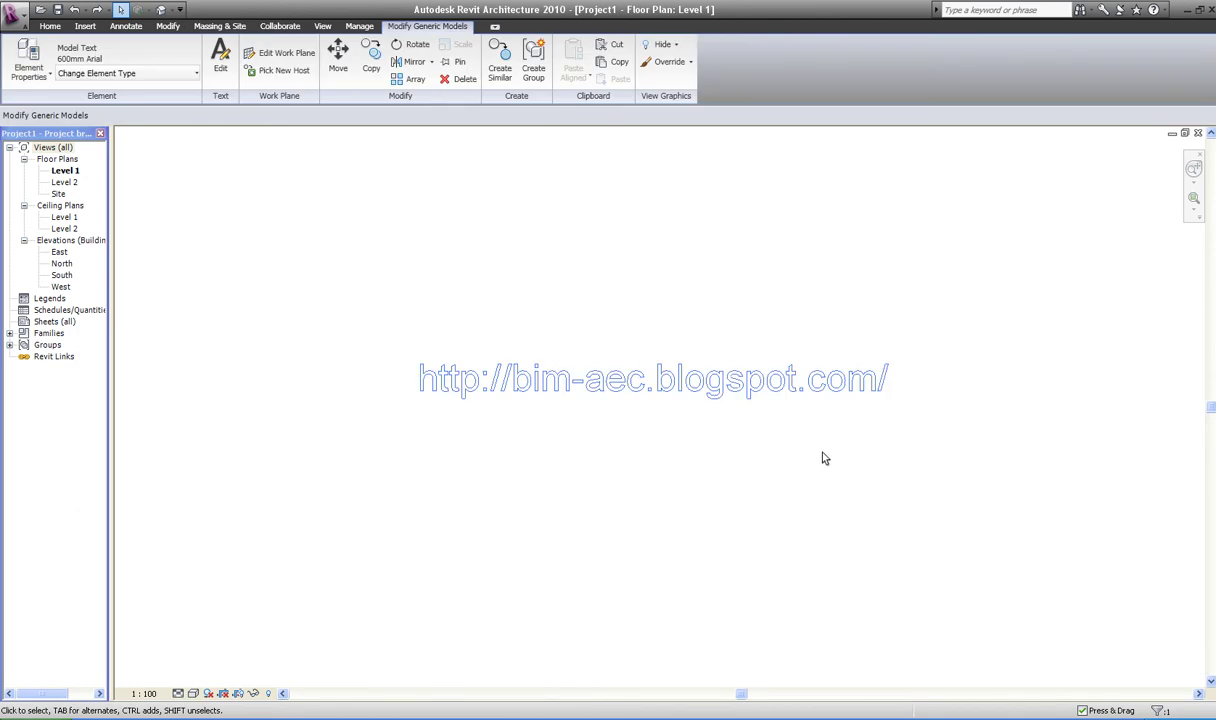
pyautogui.press('Delete')
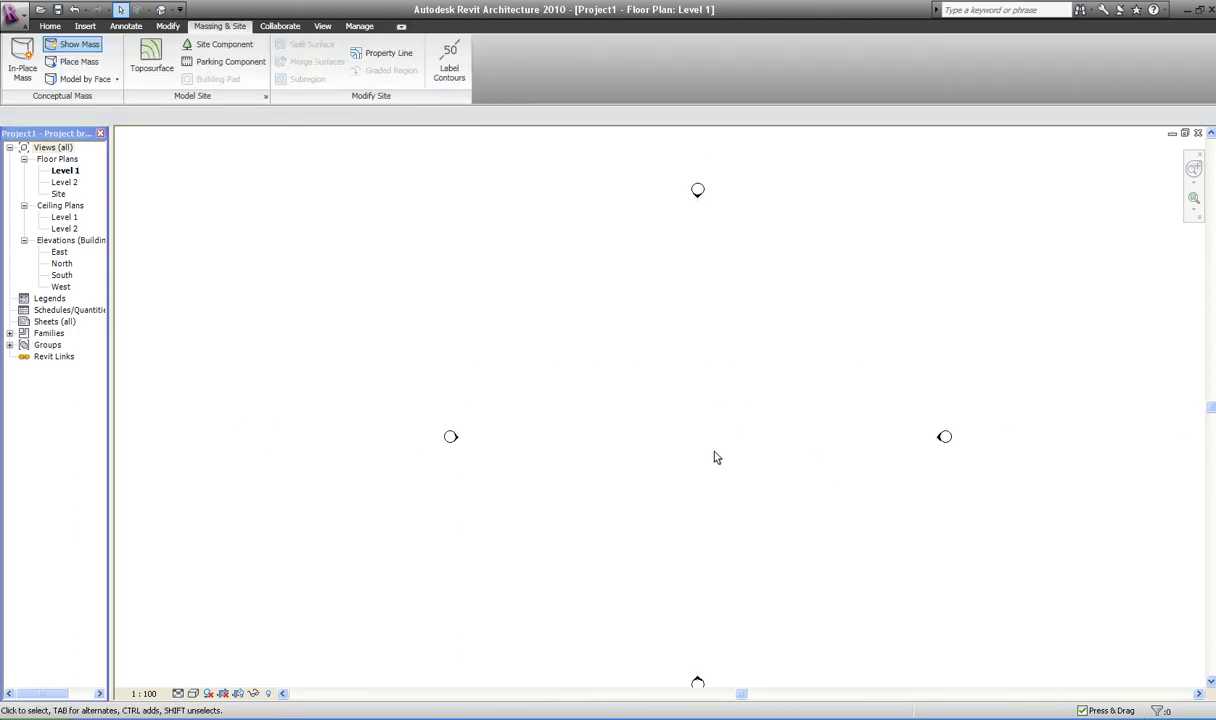
pyautogui.moveTo(722, 467); pyautogui.dragTo(731, 448, button='middle')
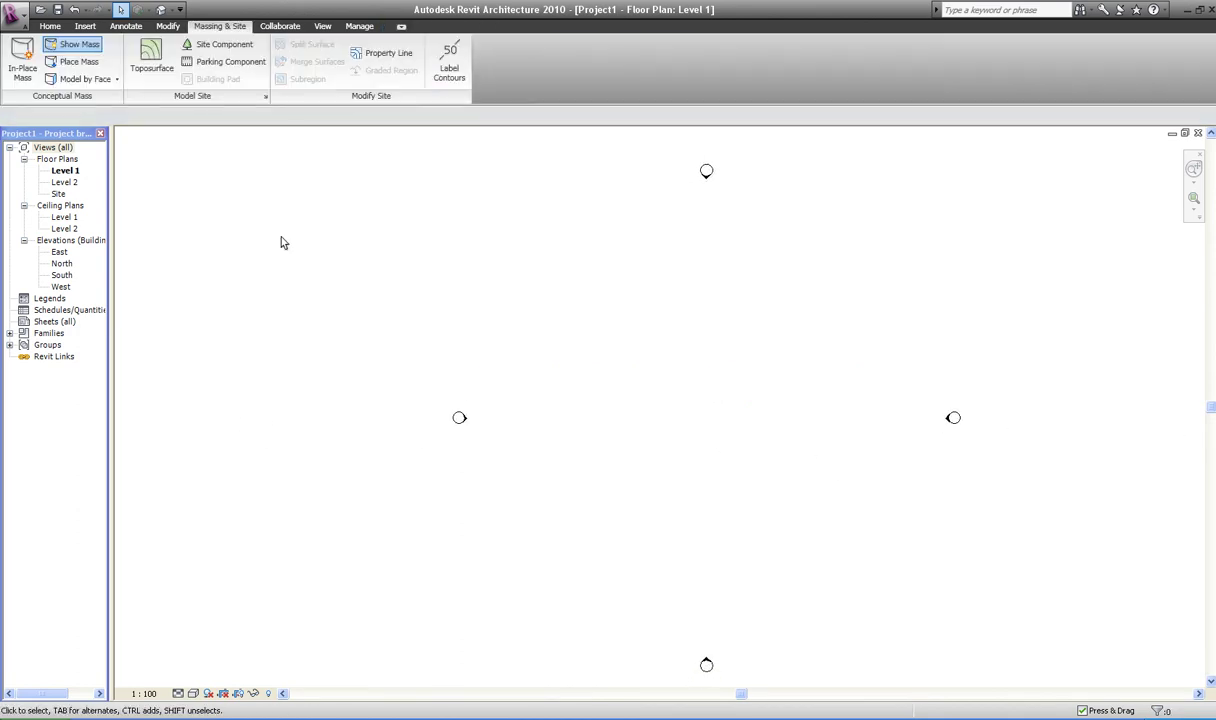
# Step: Create in-place mass Mass 1 and draw a six-point Spline Through Points on Level 1
pyautogui.click(22, 67)
pyautogui.click(604, 383)
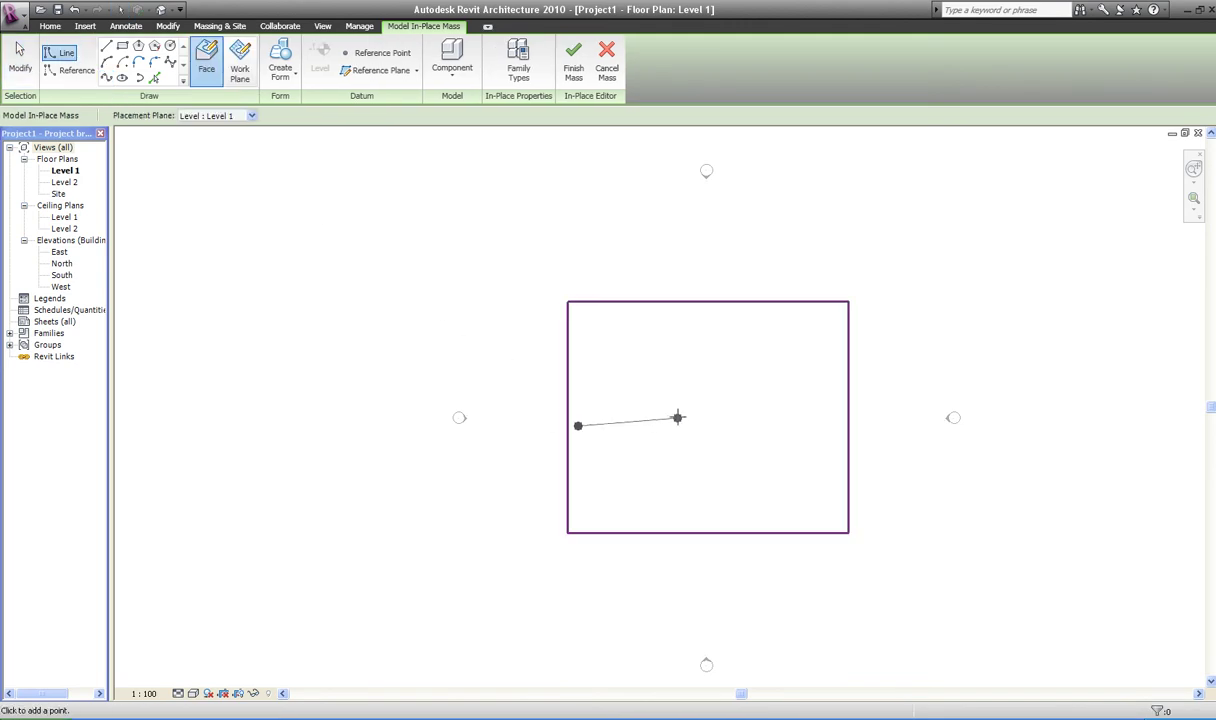
pyautogui.click(660, 411)
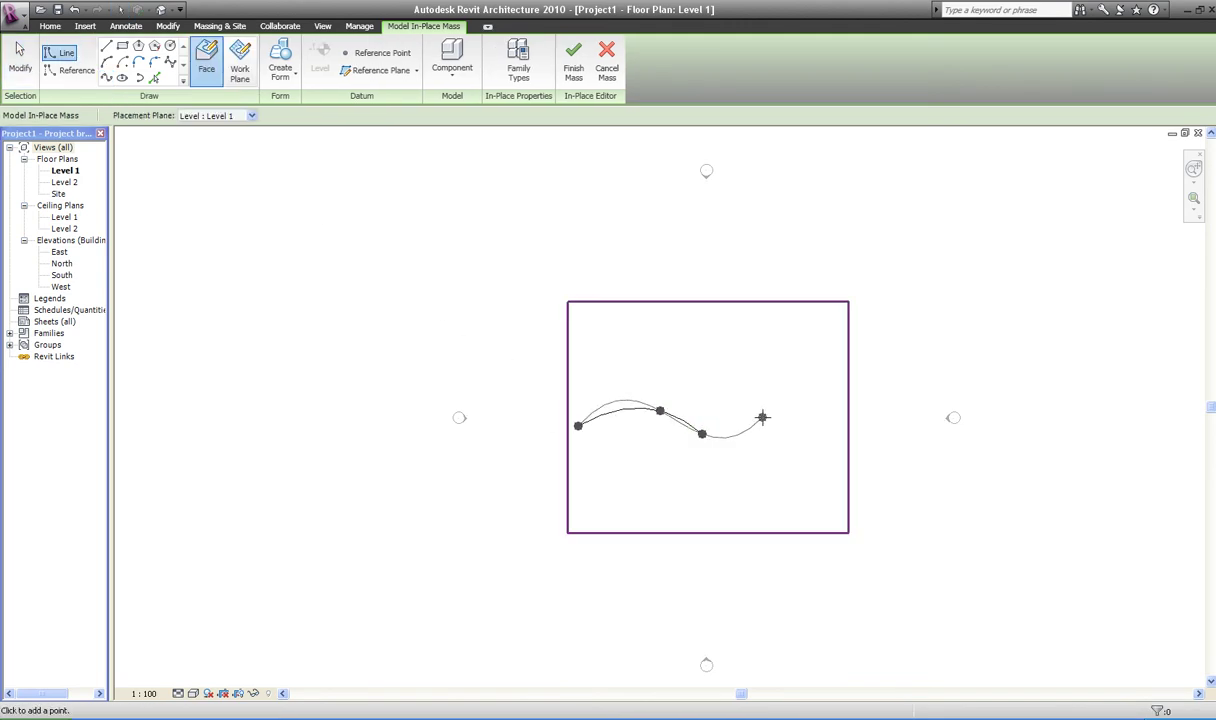
pyautogui.click(826, 414)
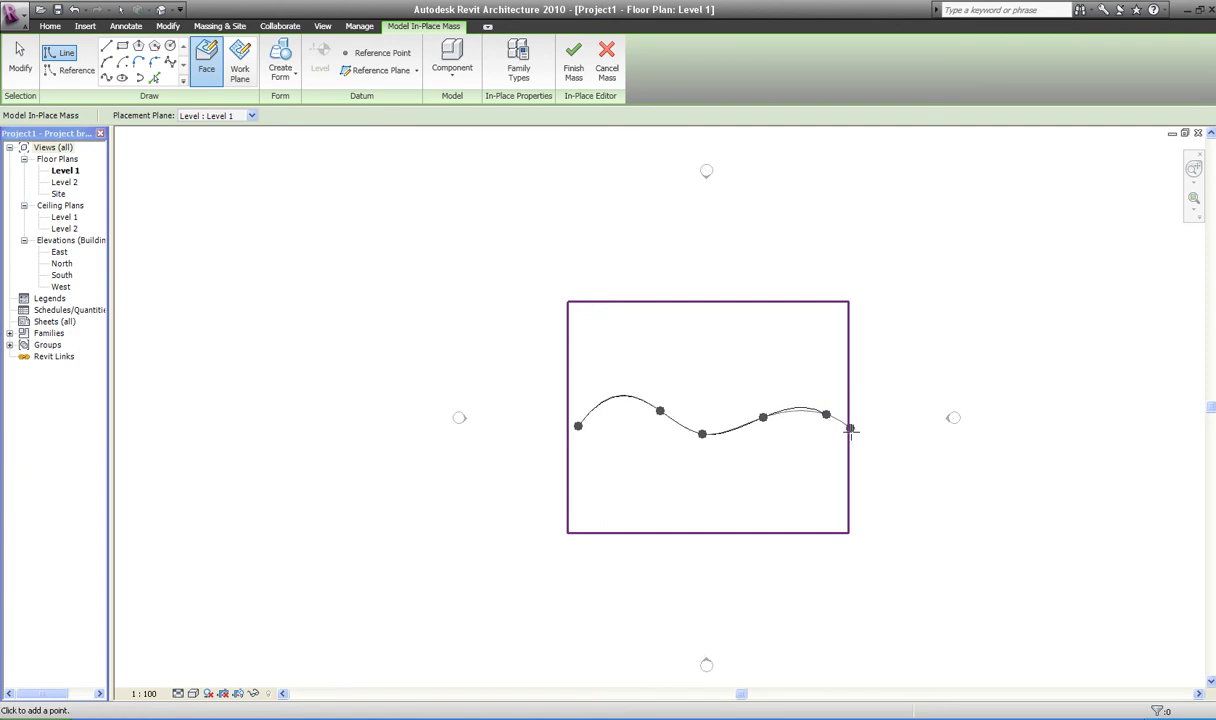
pyautogui.click(875, 438)
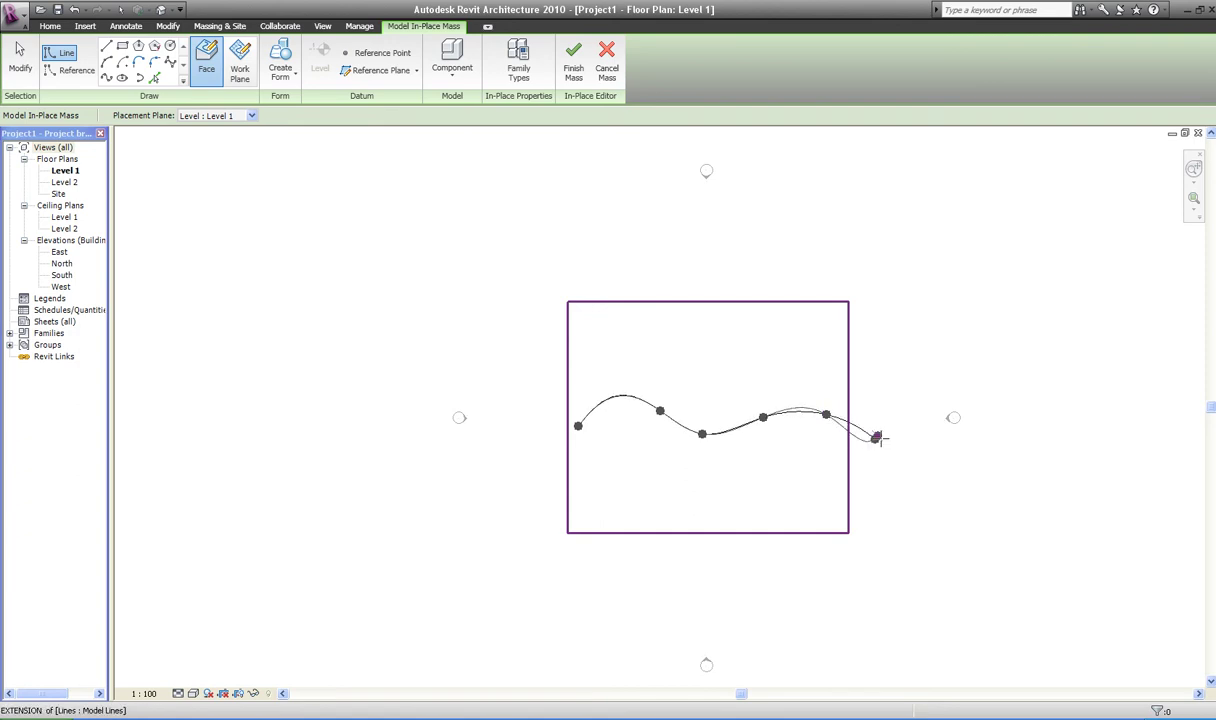
pyautogui.press('Escape')
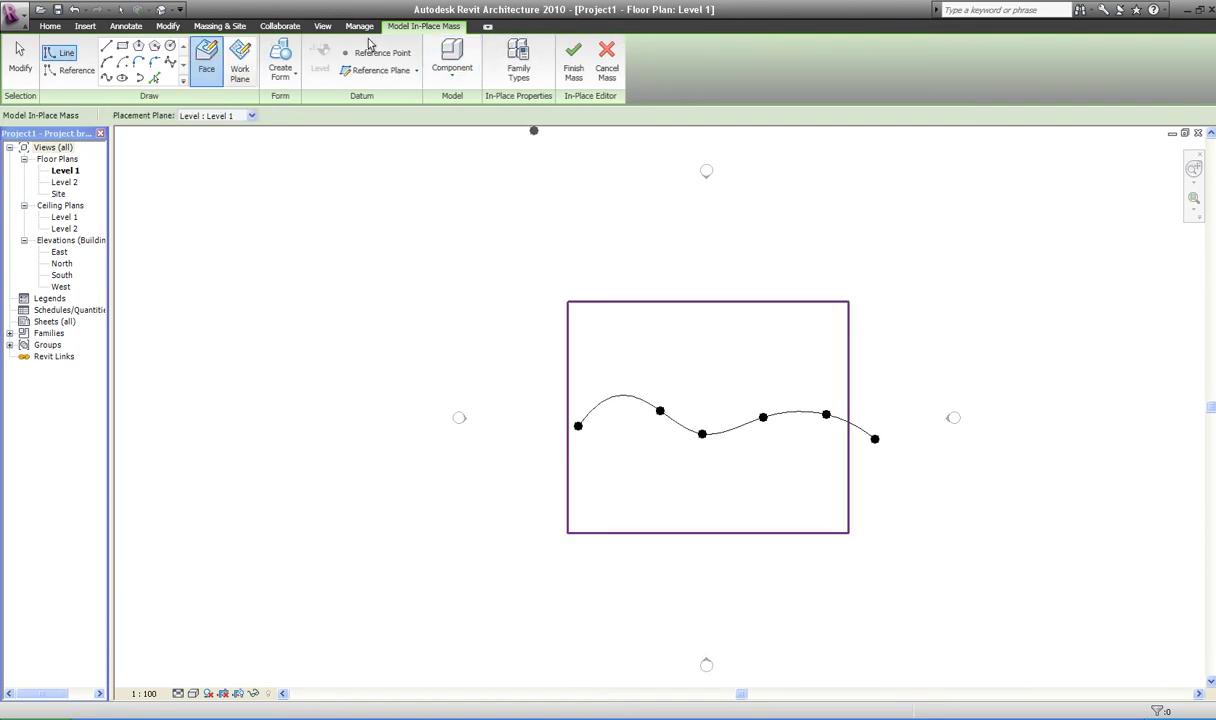
pyautogui.click(164, 10)
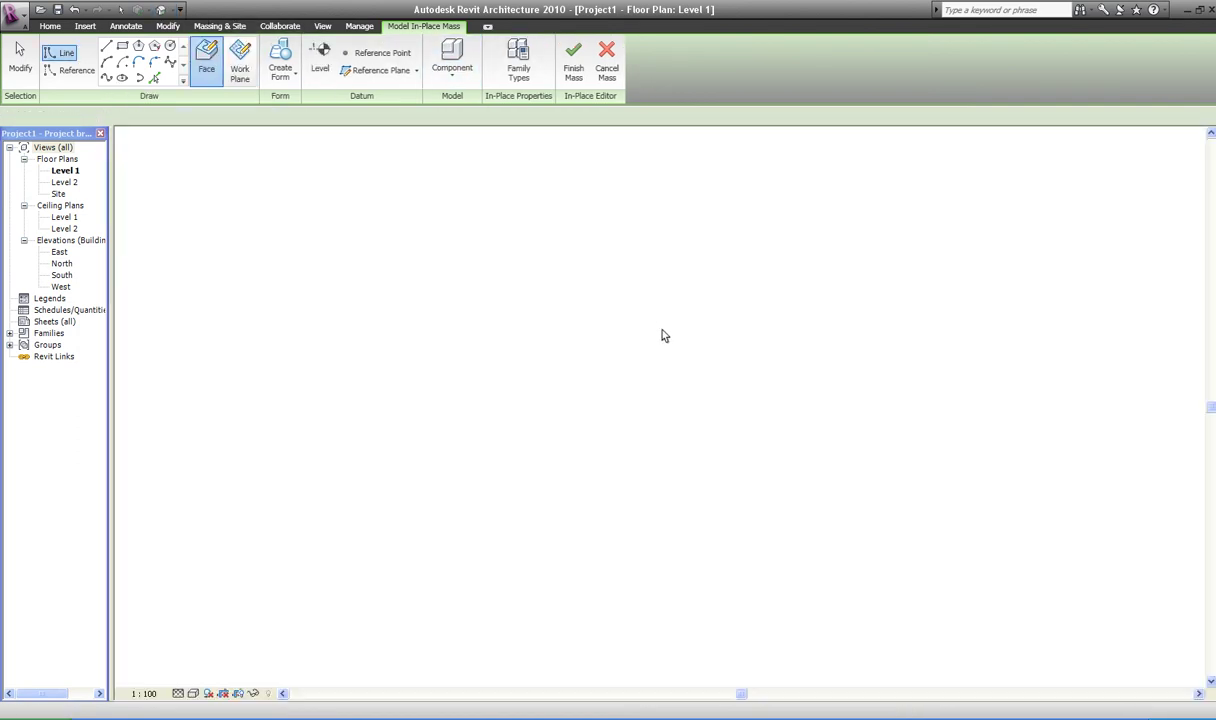
# Step: Drag several spline reference points to different heights so the curve bends in 3D
pyautogui.scroll(3, 721, 462)
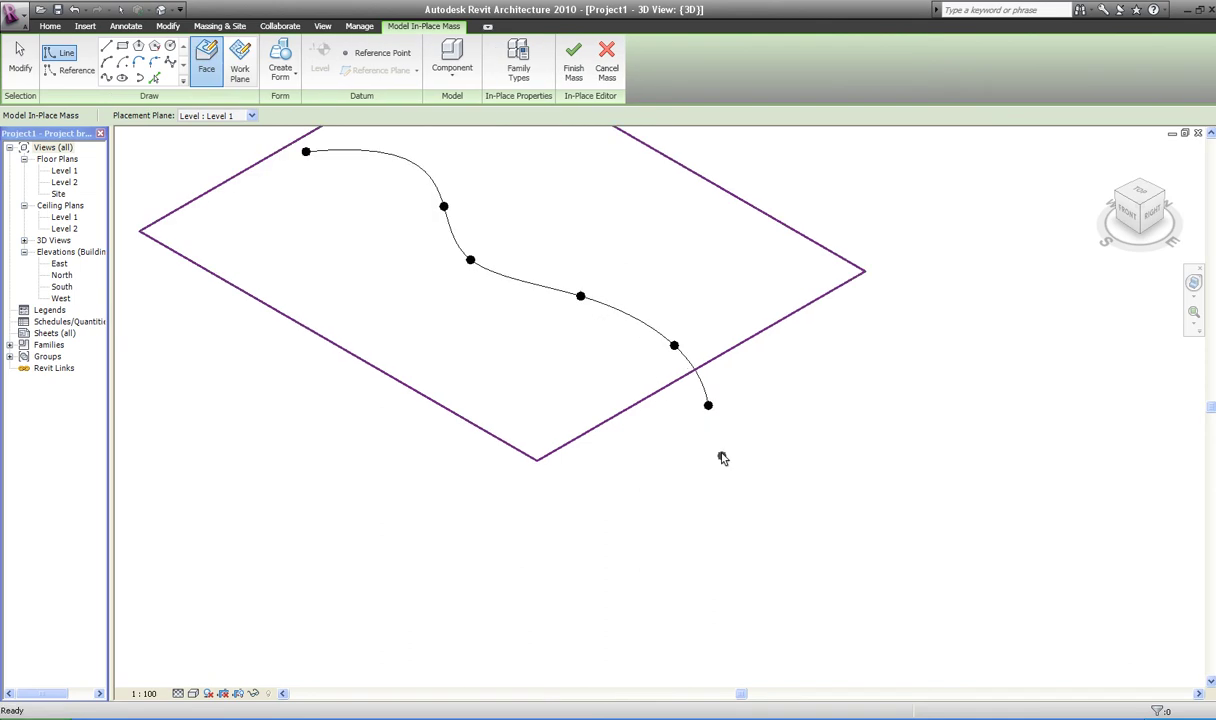
pyautogui.press('Escape')
pyautogui.press('Escape')
pyautogui.scroll(-5, 716, 420)
pyautogui.scroll(2, 712, 425)
pyautogui.scroll(2, 718, 447)
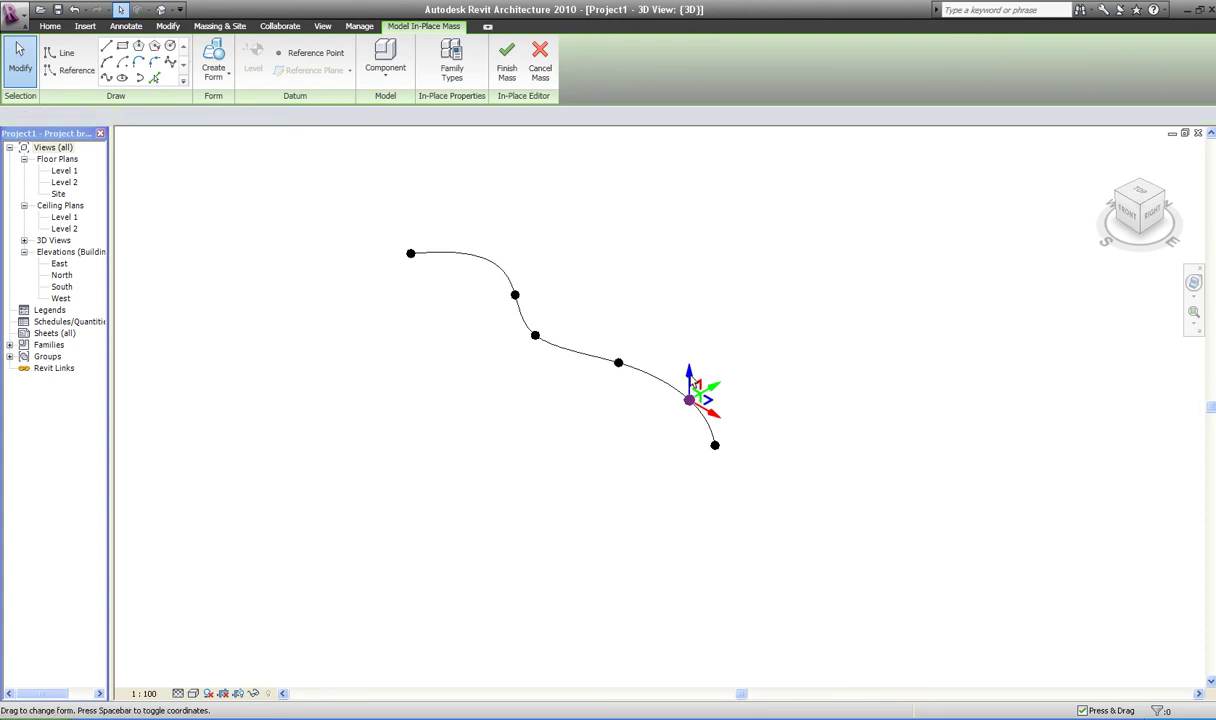
pyautogui.moveTo(694, 384); pyautogui.dragTo(584, 347)
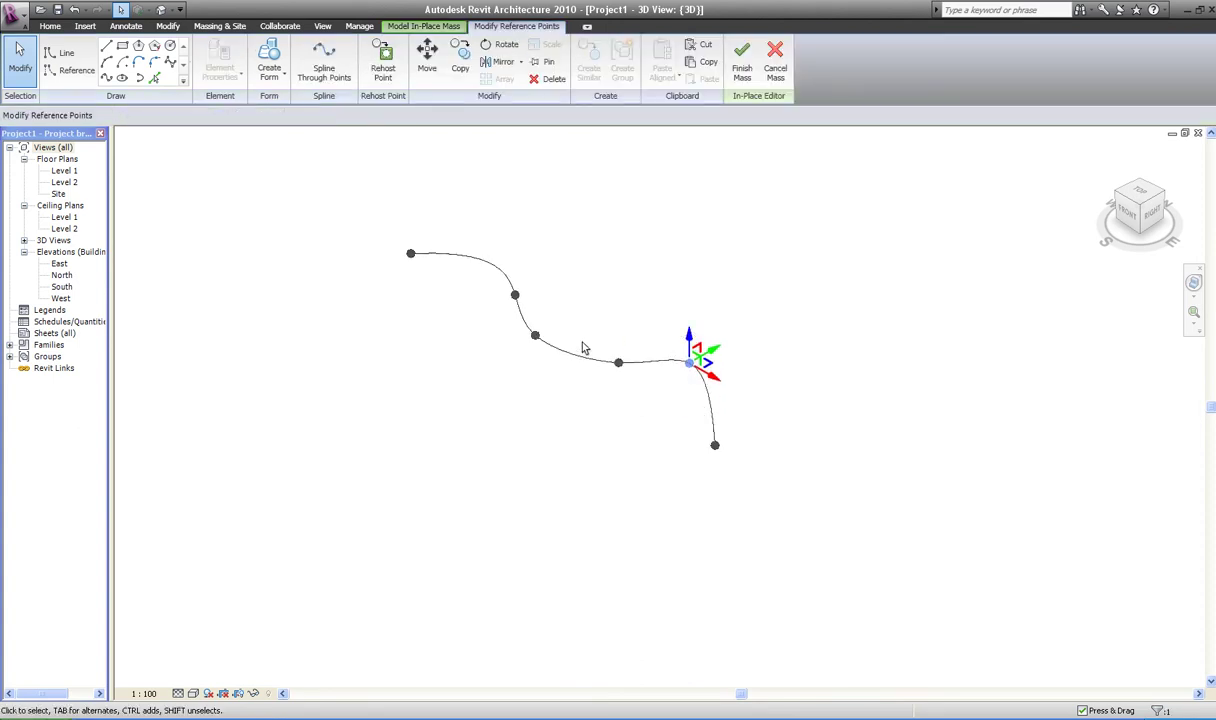
pyautogui.moveTo(536, 336); pyautogui.dragTo(541, 352)
pyautogui.moveTo(665, 455)
pyautogui.keyDown('shift'); pyautogui.mouseDown(button='middle')
pyautogui.moveTo(711, 420)
pyautogui.moveTo(790, 307)
pyautogui.mouseUp(button='middle'); pyautogui.keyUp('shift')
# Step: Check the reshaped spline from the Front, Left and Top views, then return to 3D
pyautogui.click(1140, 210)
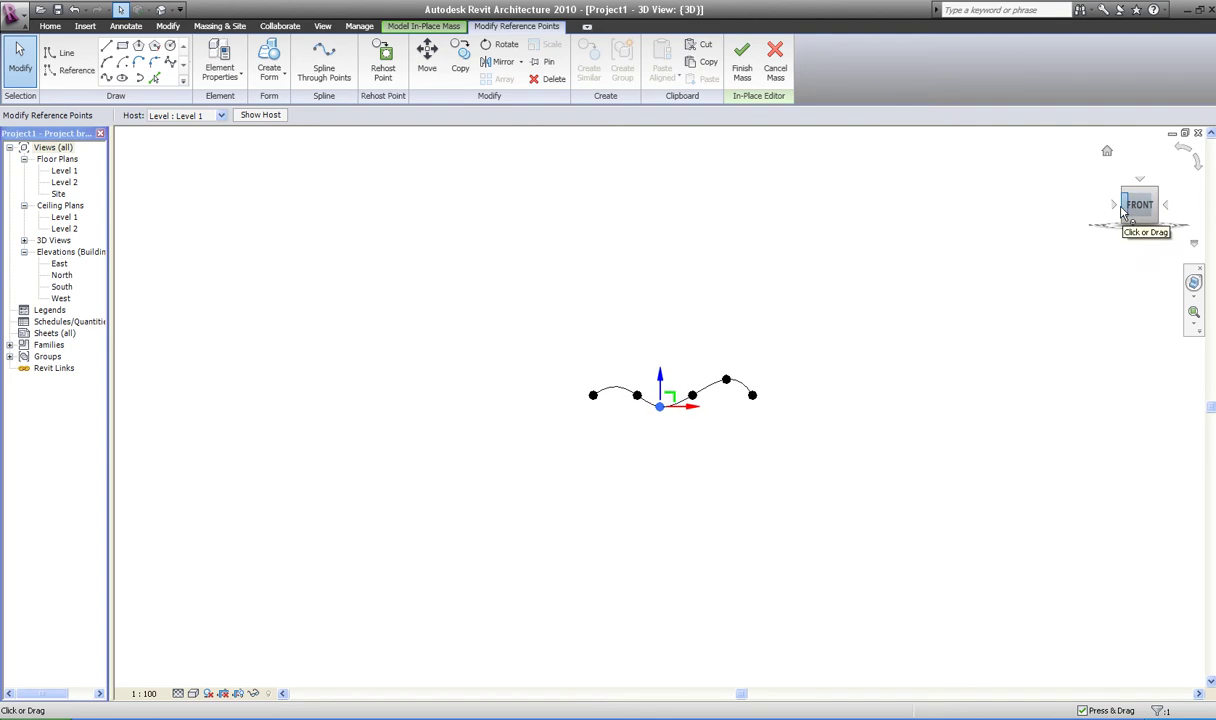
pyautogui.click(1113, 206)
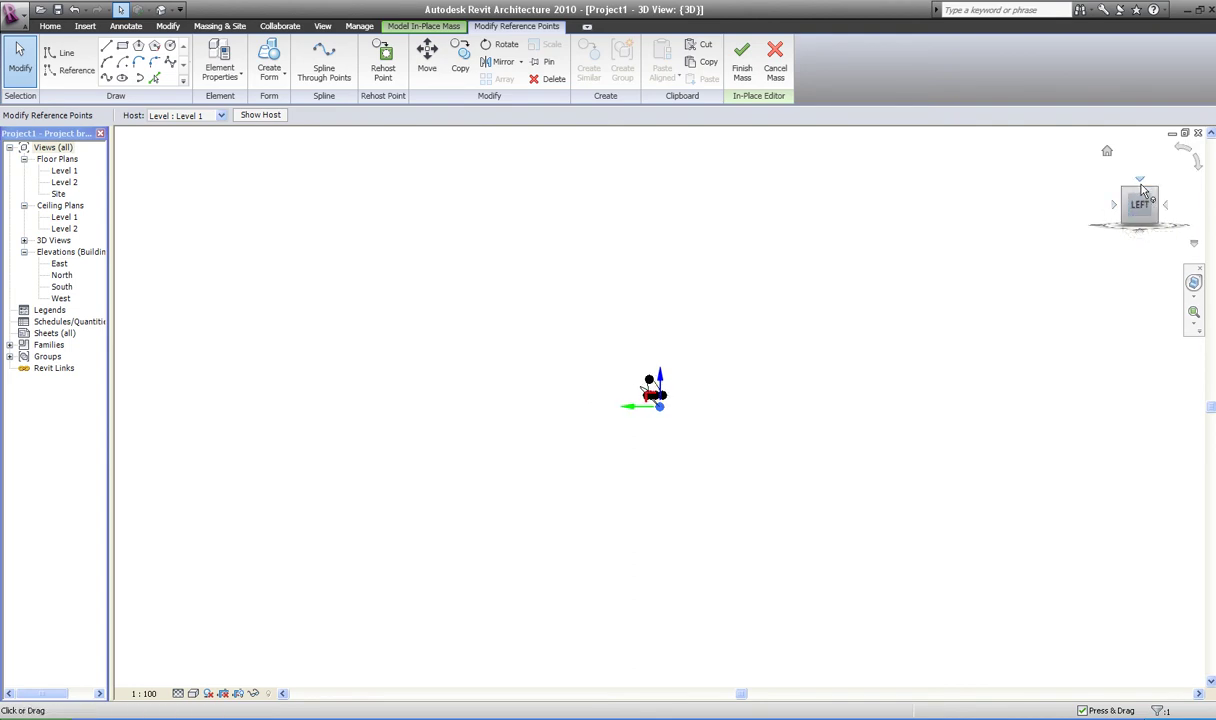
pyautogui.click(1141, 182)
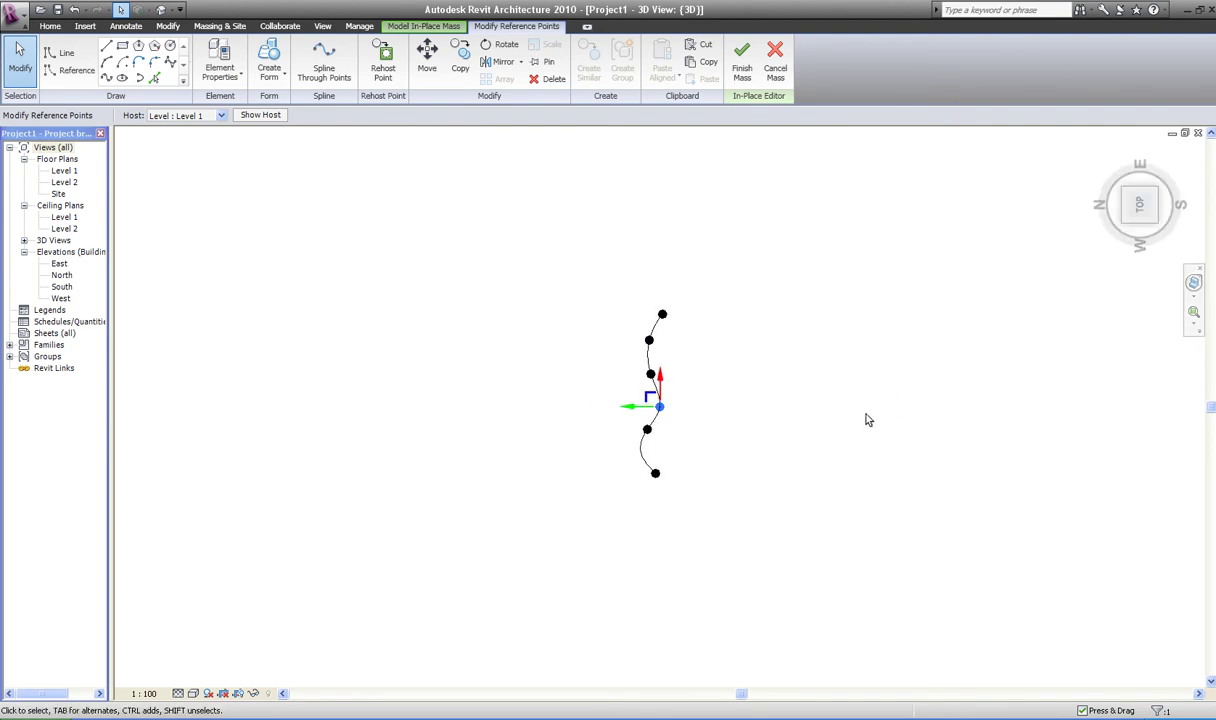
pyautogui.click(823, 393)
pyautogui.moveTo(1140, 206)
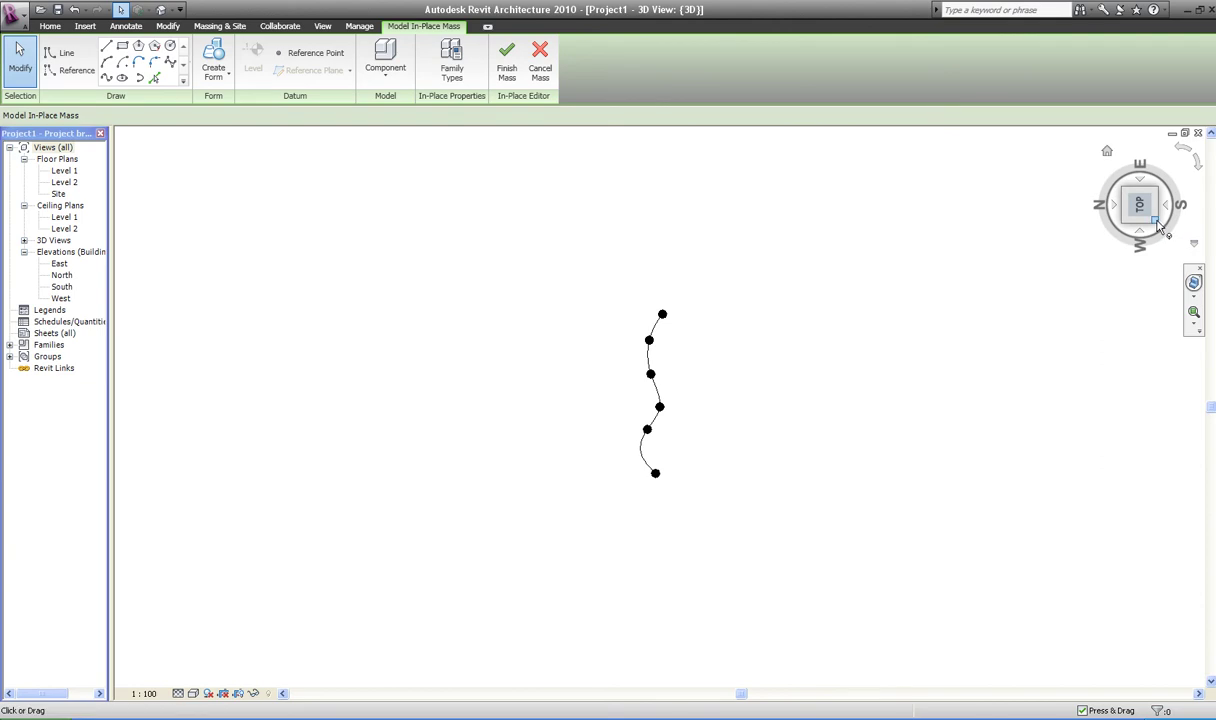
pyautogui.click(1157, 222)
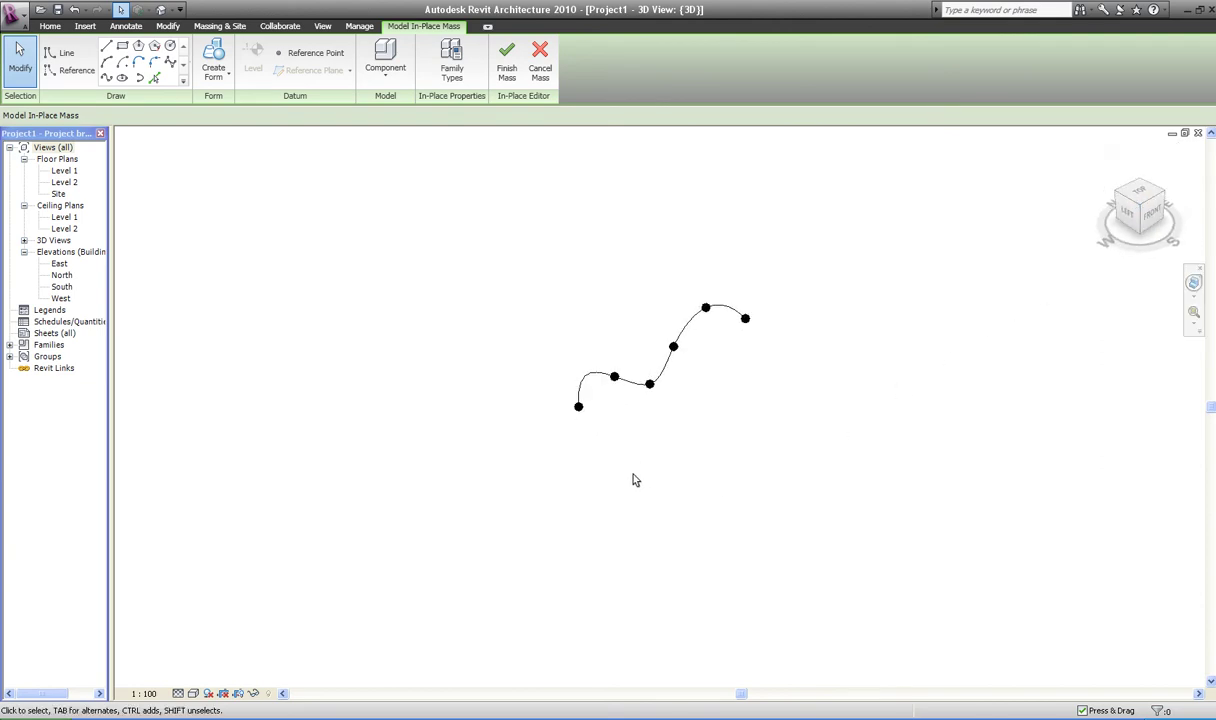
pyautogui.scroll(2, 630, 475)
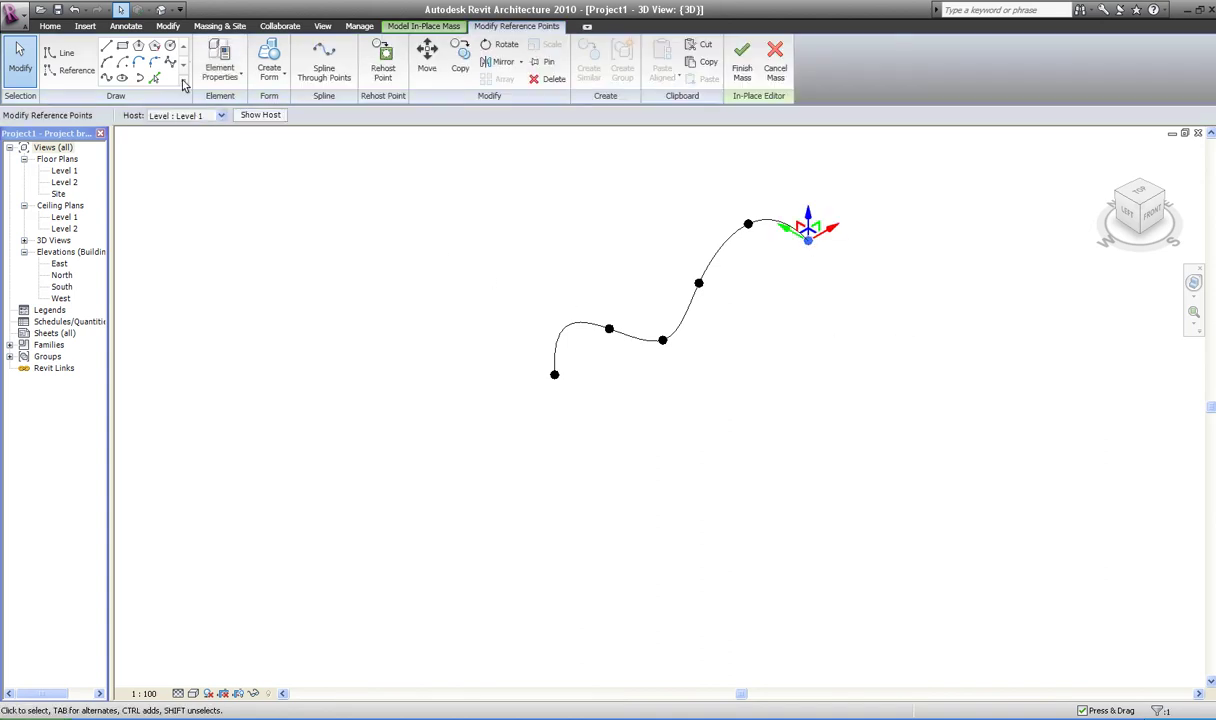
# Step: Draw a small circle centred on the spline's end reference point
pyautogui.click(171, 48)
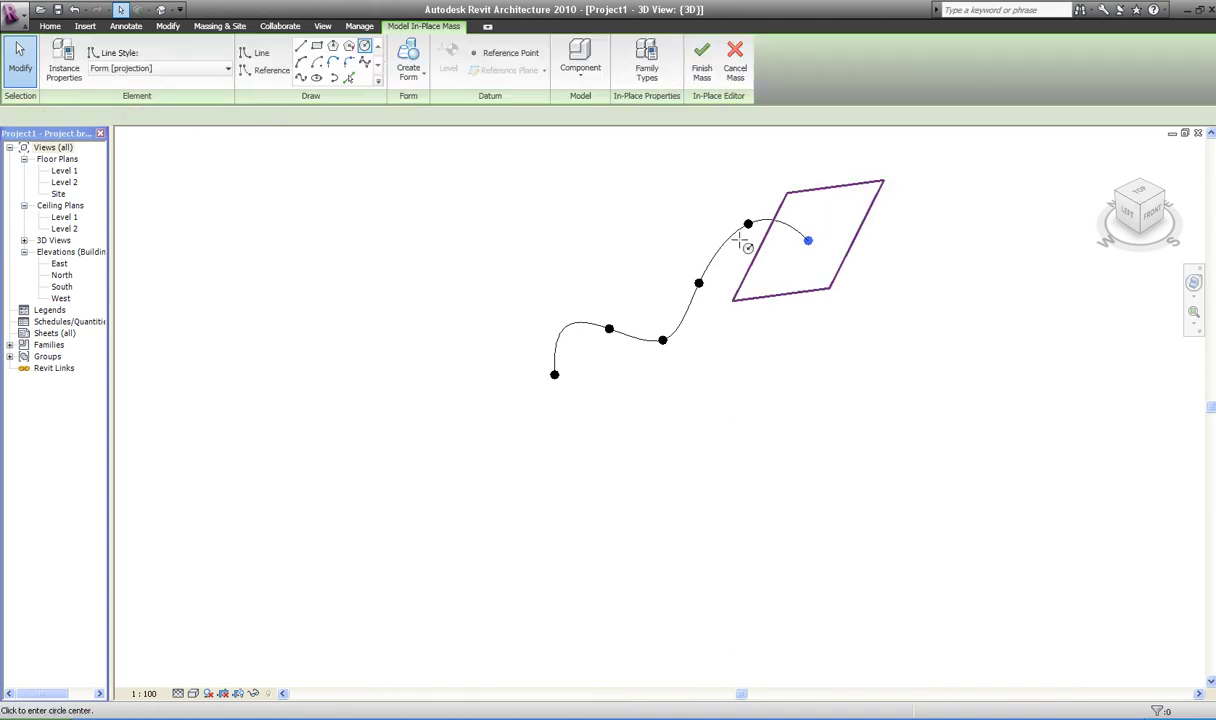
pyautogui.click(808, 241)
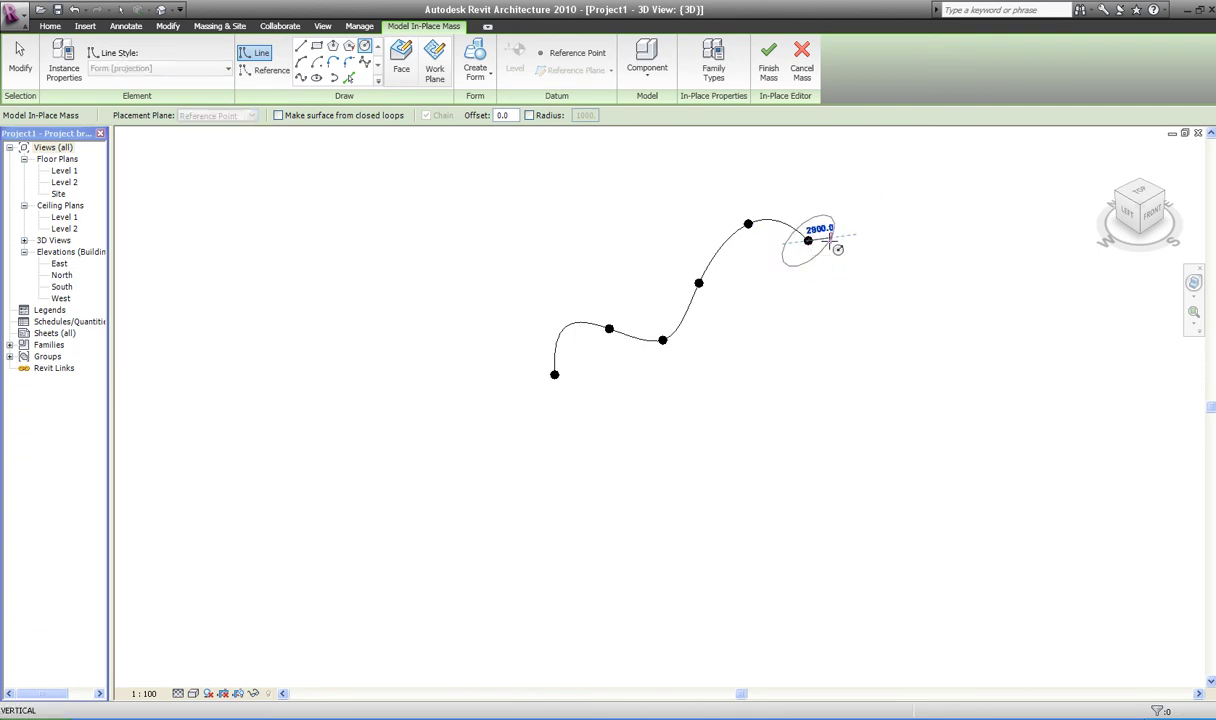
pyautogui.scroll(2, 814, 242)
pyautogui.click(816, 244)
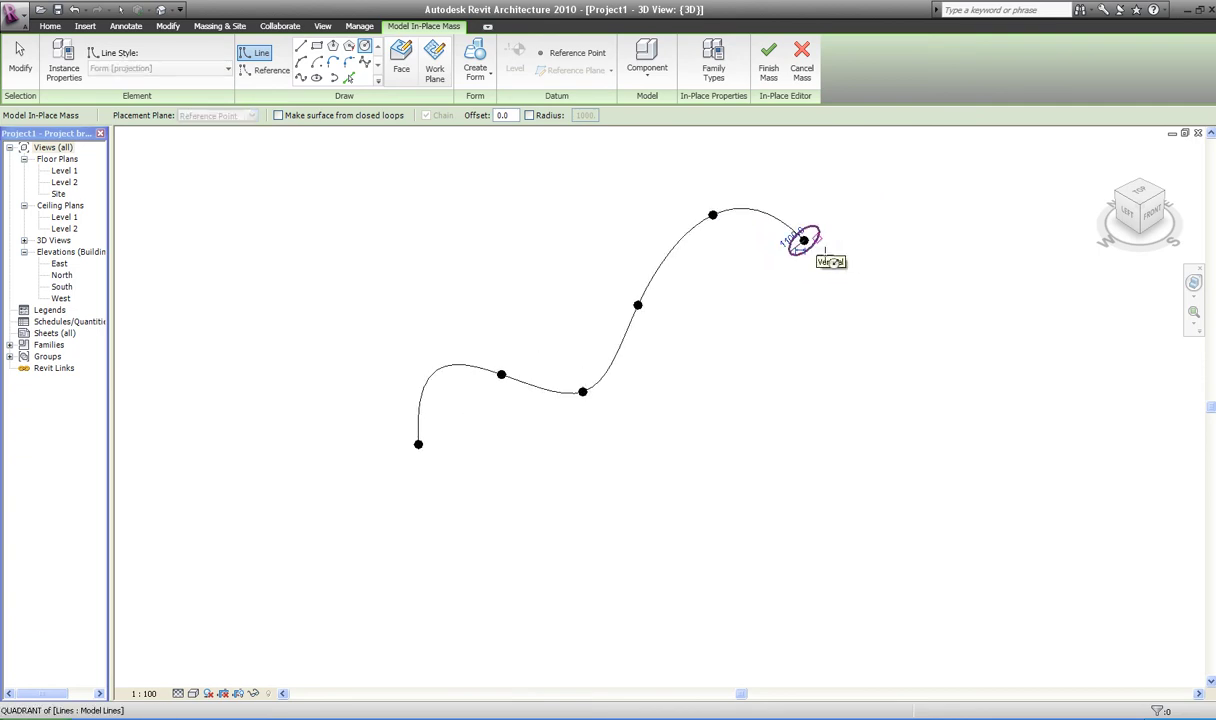
pyautogui.click(1140, 195)
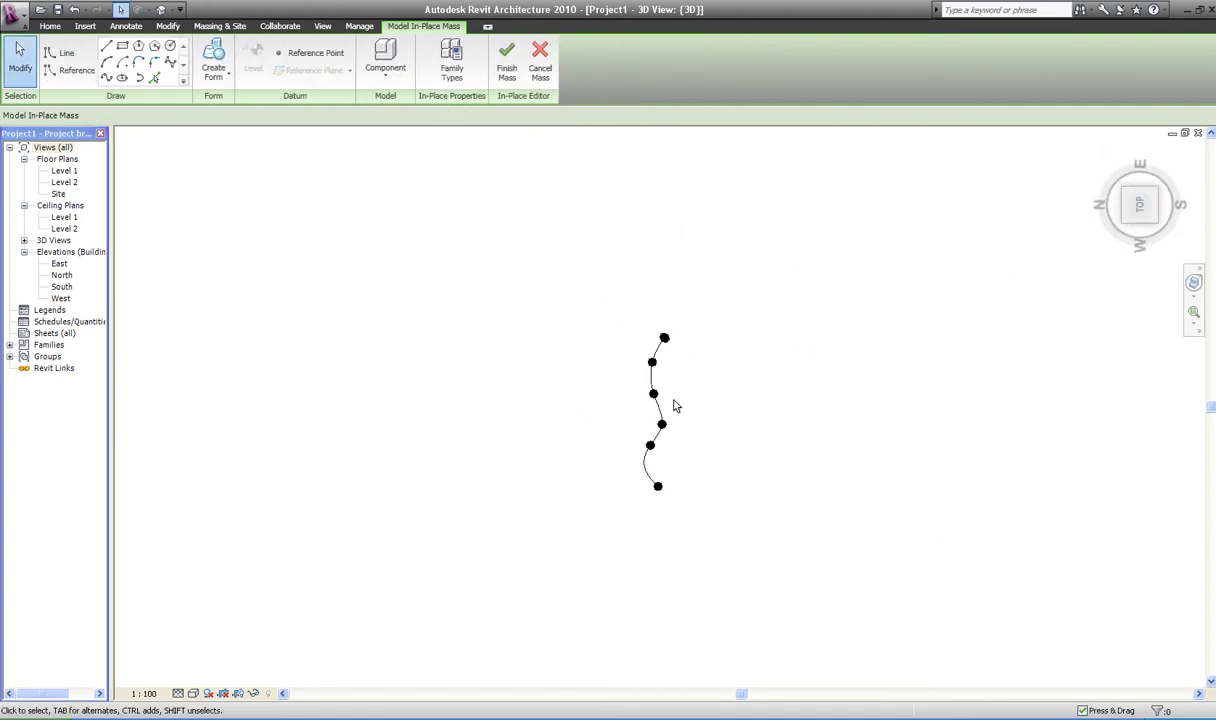
# Step: Copy the spline twice to the left, giving three parallel curved paths
pyautogui.scroll(3, 674, 406)
pyautogui.click(656, 421)
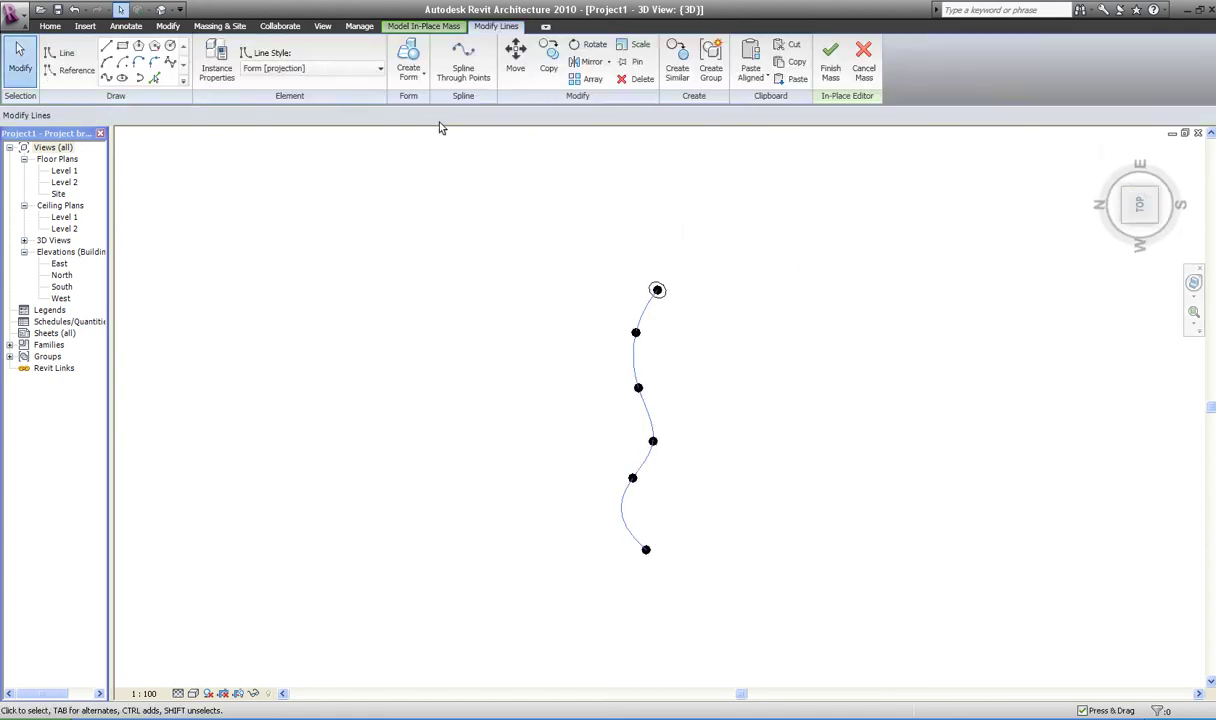
pyautogui.click(549, 58)
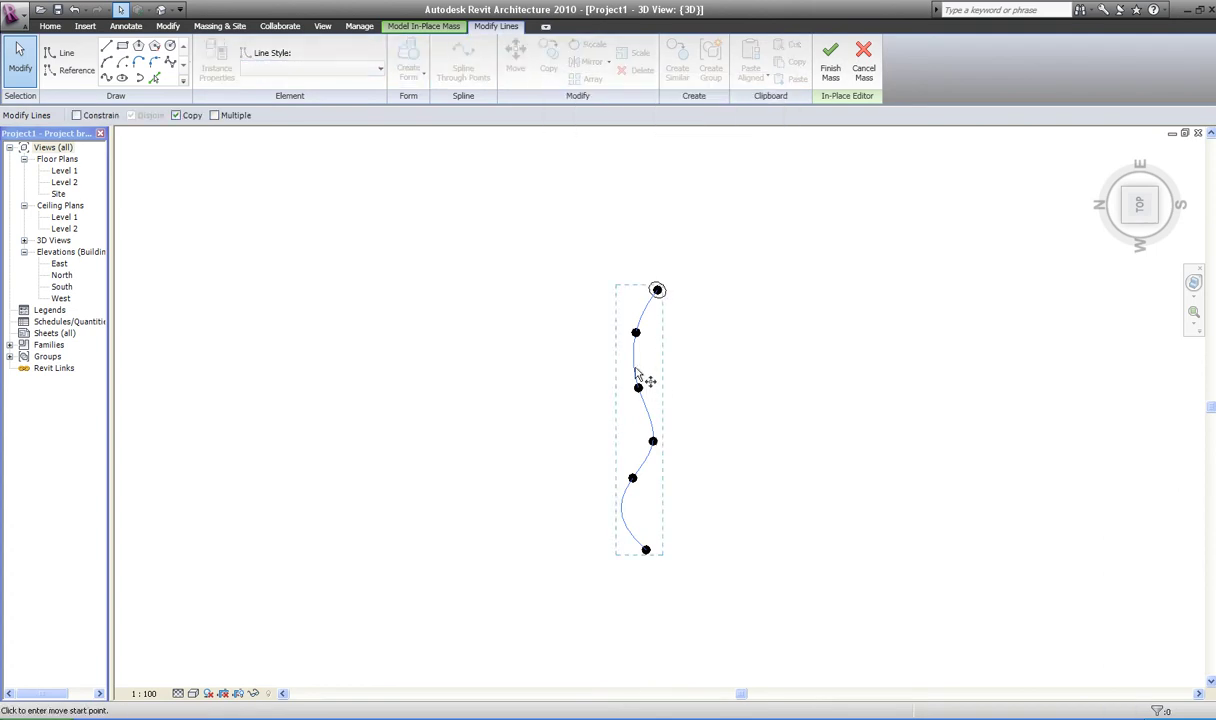
pyautogui.click(513, 370)
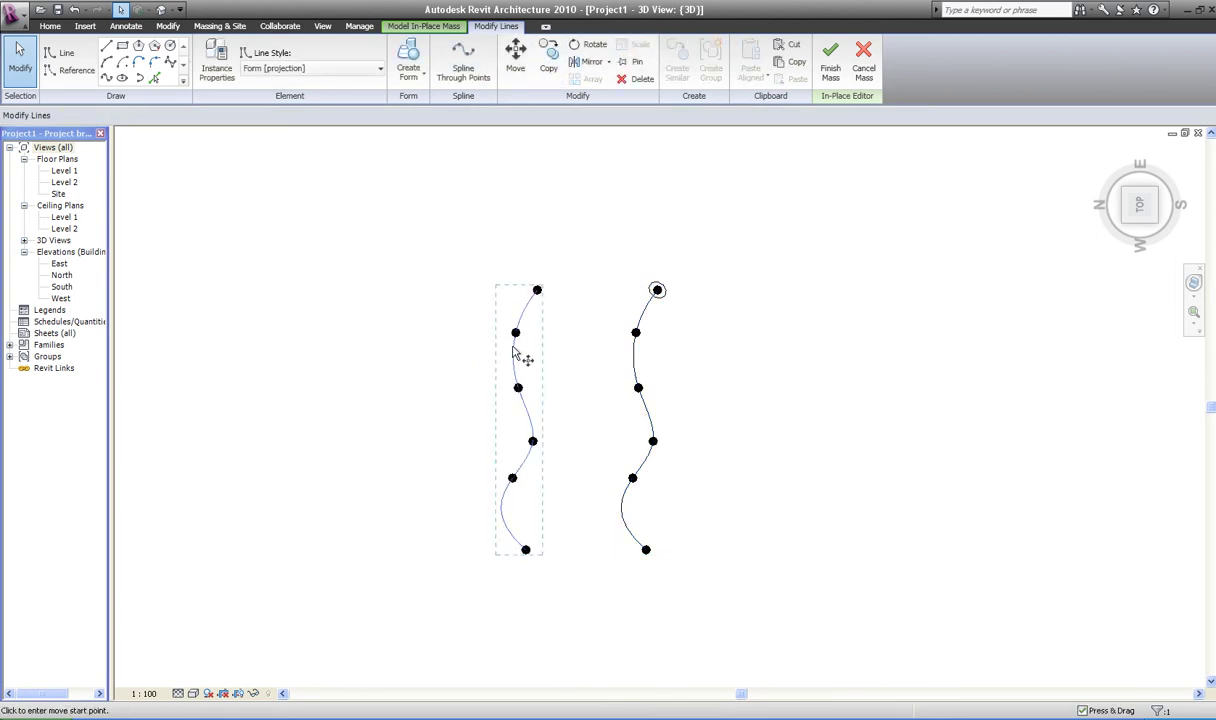
pyautogui.press('c')
pyautogui.press('o')
pyautogui.click(513, 346)
pyautogui.click(408, 350)
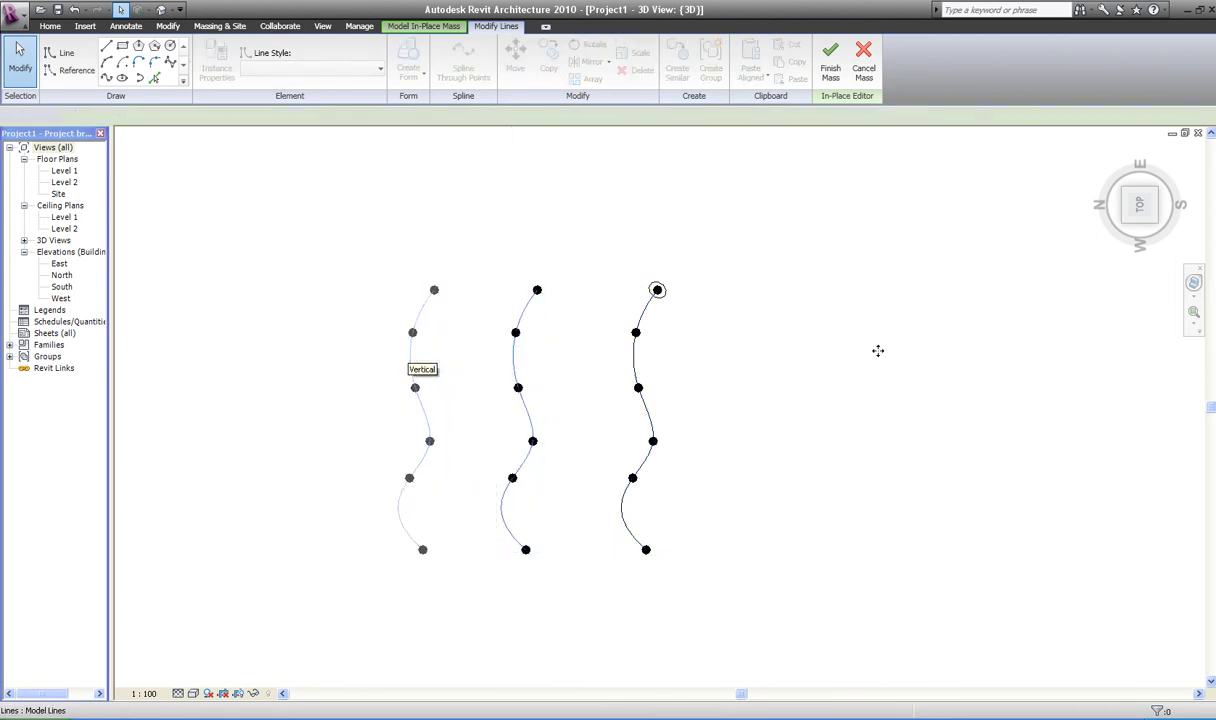
pyautogui.press('Escape')
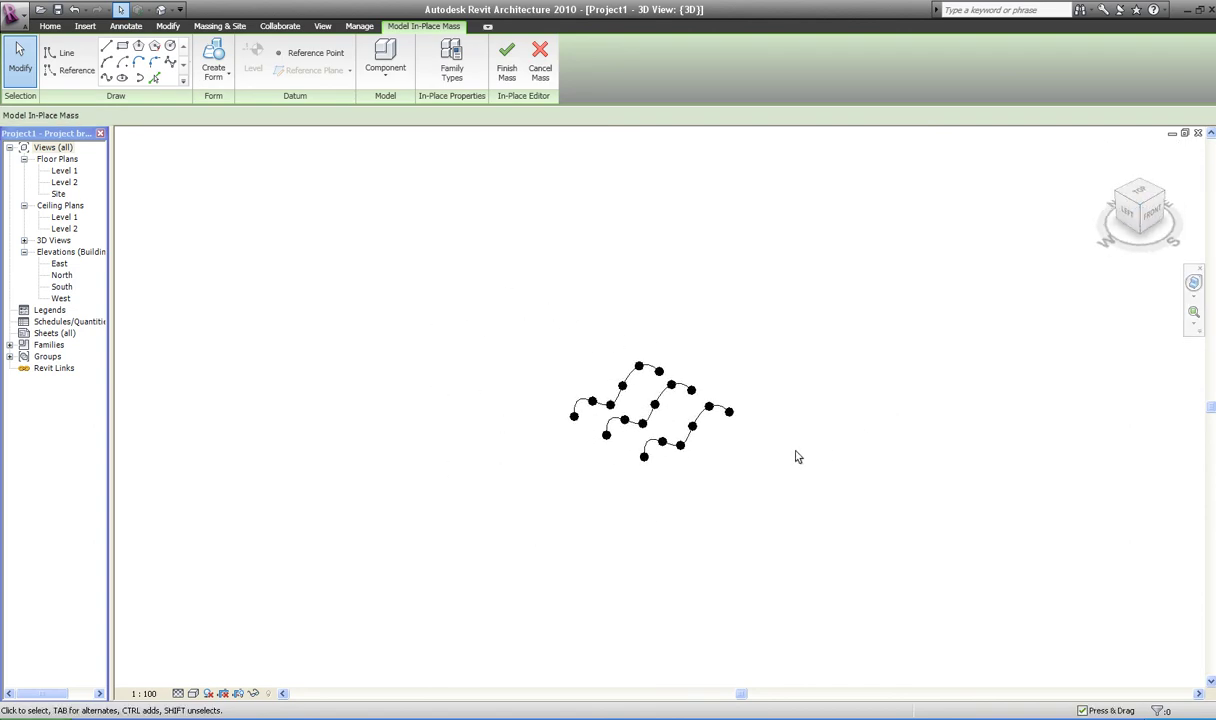
# Step: Draw a radius-900 circle on the middle spline's end point
pyautogui.moveTo(1160, 228); pyautogui.dragTo(700, 390)
pyautogui.scroll(3, 700, 388)
pyautogui.moveTo(706, 415); pyautogui.dragTo(795, 440, button='middle')
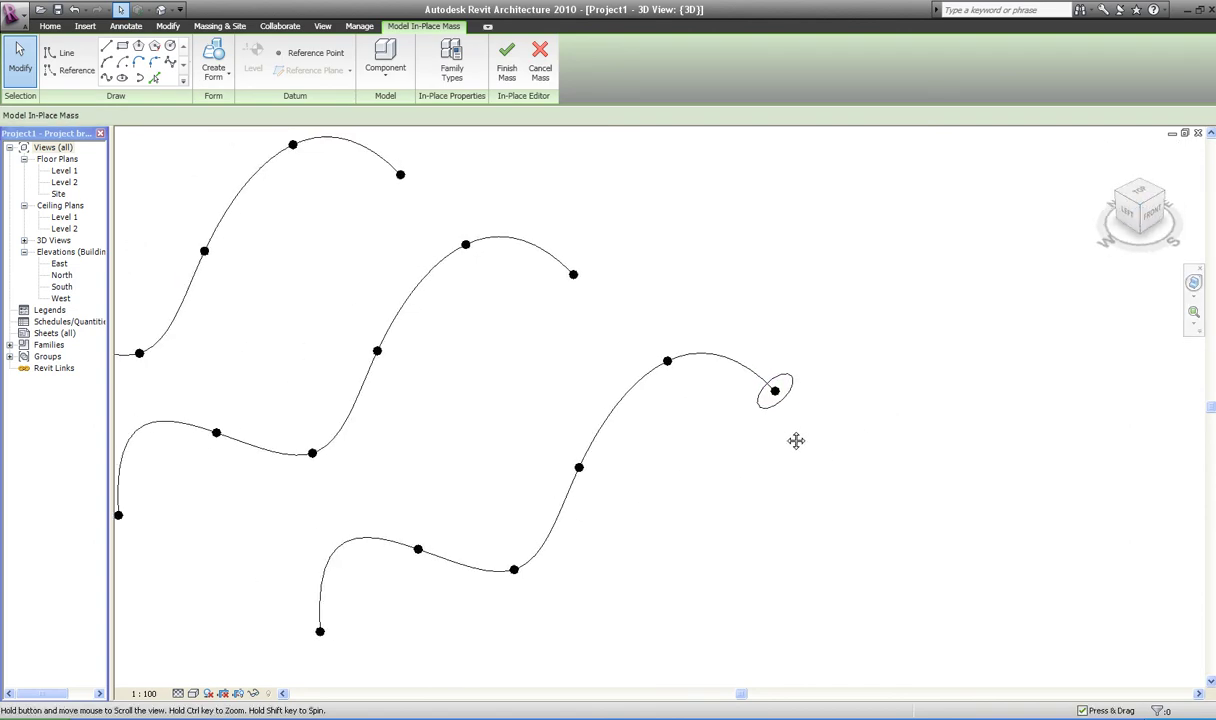
pyautogui.moveTo(608, 350); pyautogui.dragTo(688, 342, button='middle')
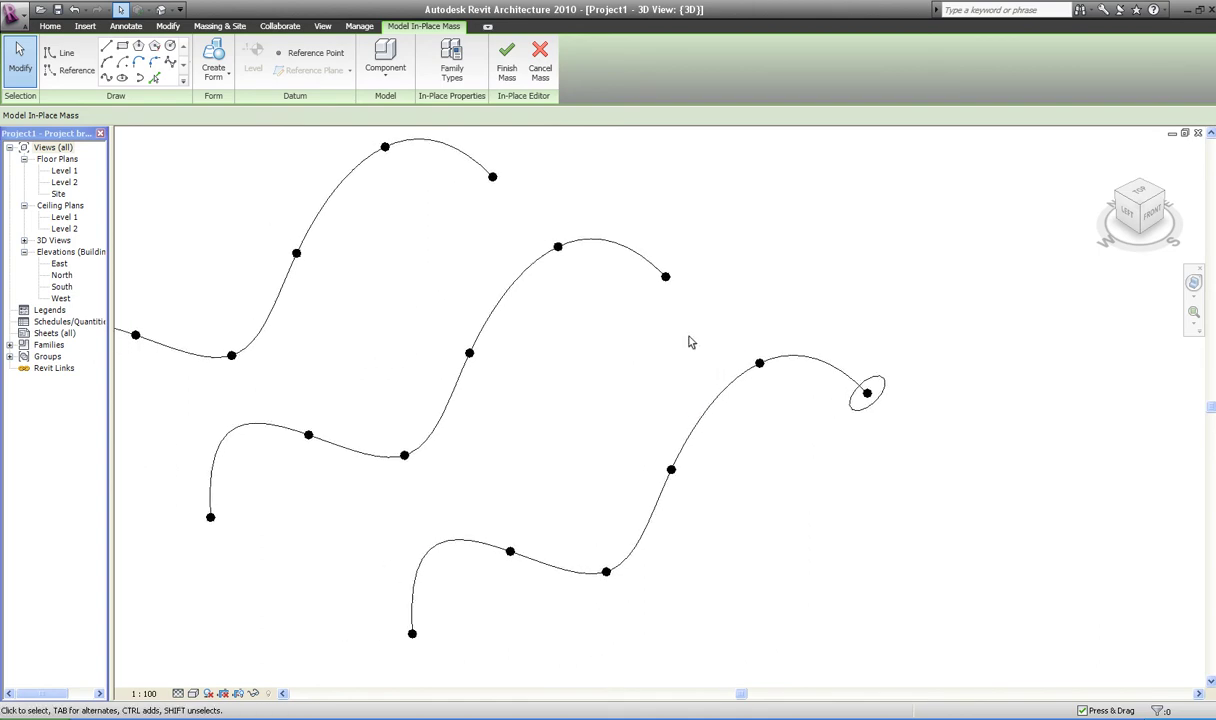
pyautogui.click(665, 274)
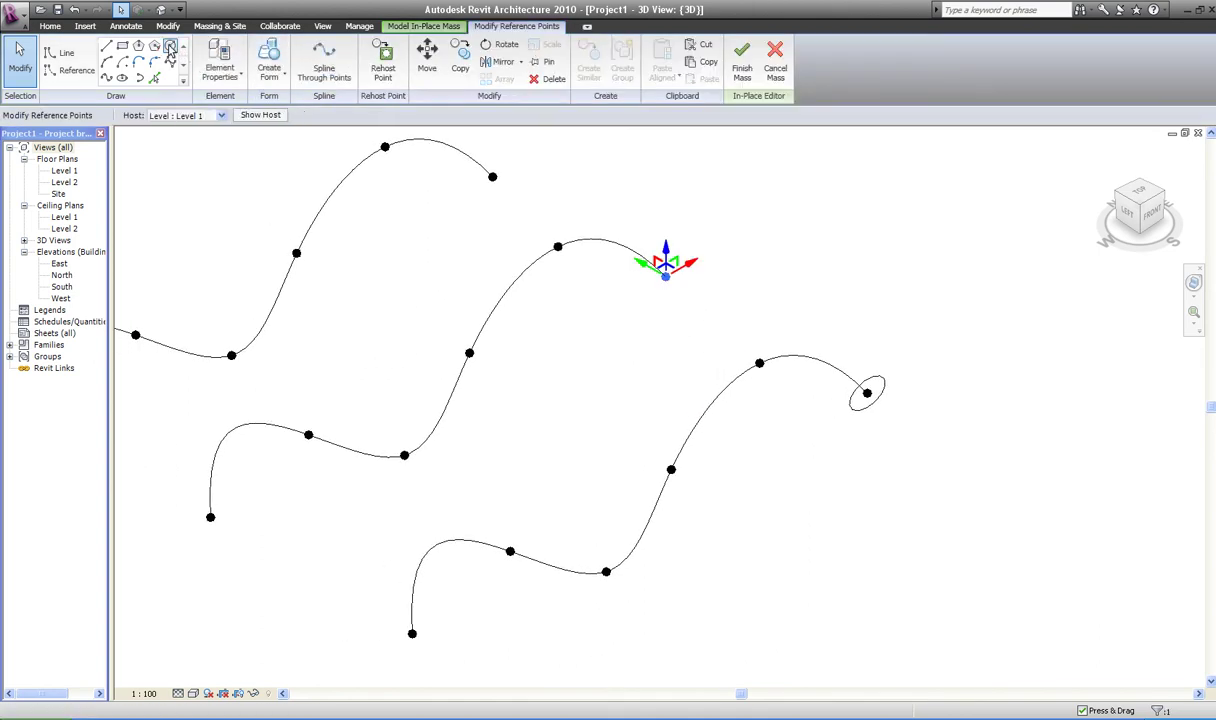
pyautogui.click(170, 47)
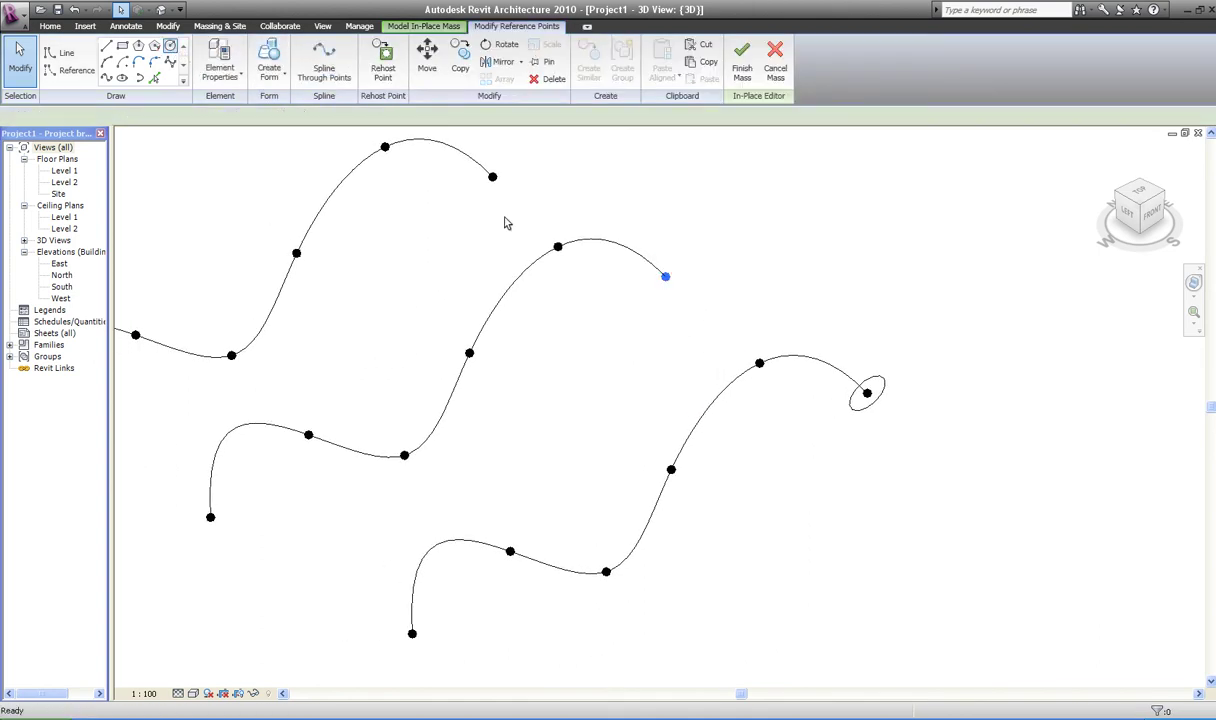
pyautogui.click(665, 277)
pyautogui.click(686, 287)
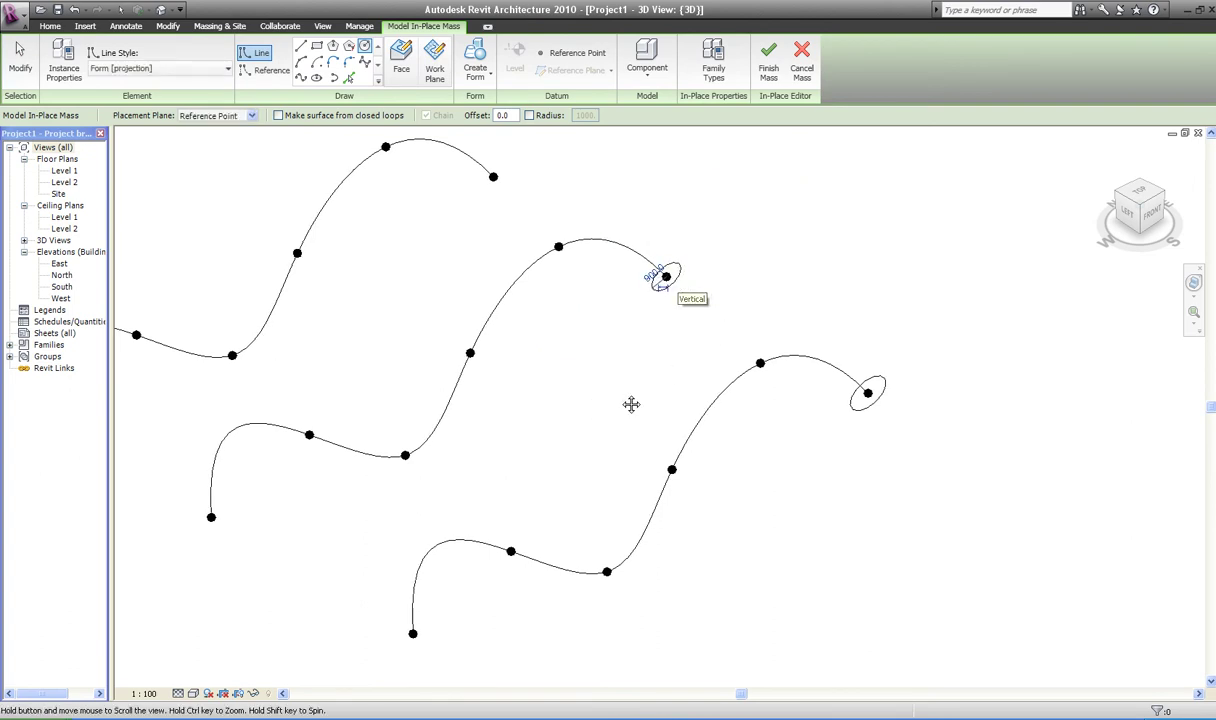
pyautogui.moveTo(447, 497); pyautogui.dragTo(538, 450, button='middle')
pyautogui.press('Escape')
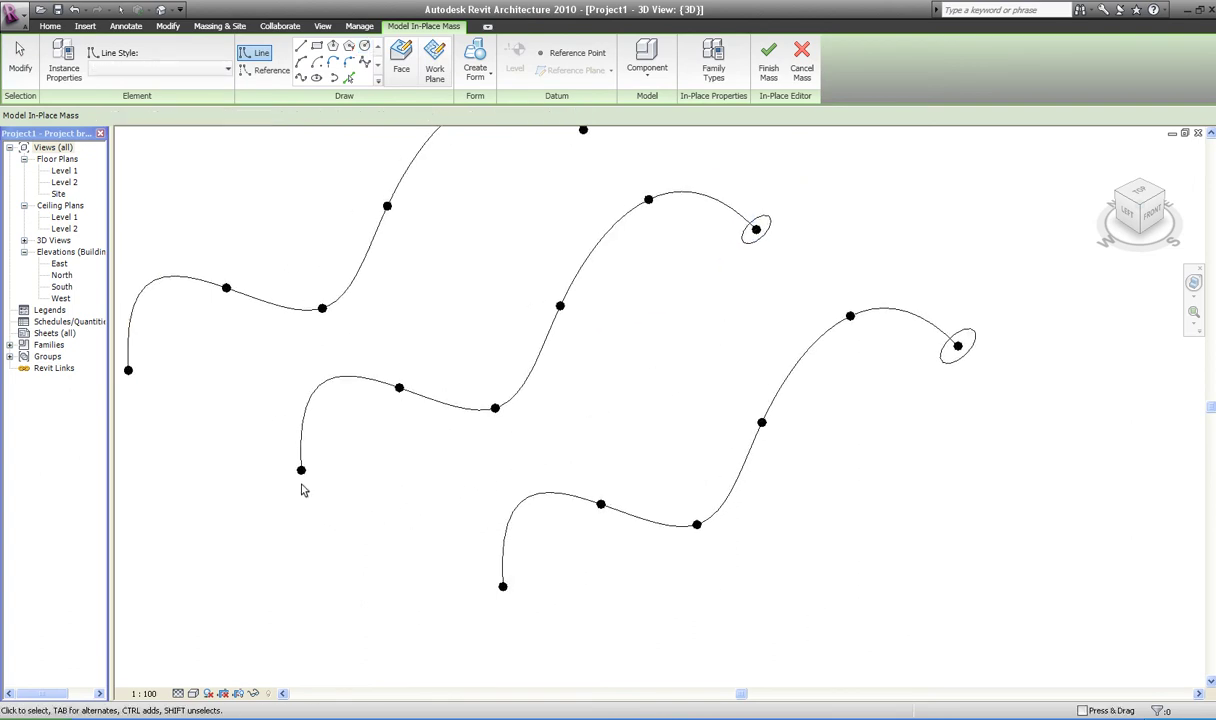
pyautogui.press('Escape')
# Step: Draw a large circle around the middle spline's start point
pyautogui.click(347, 462)
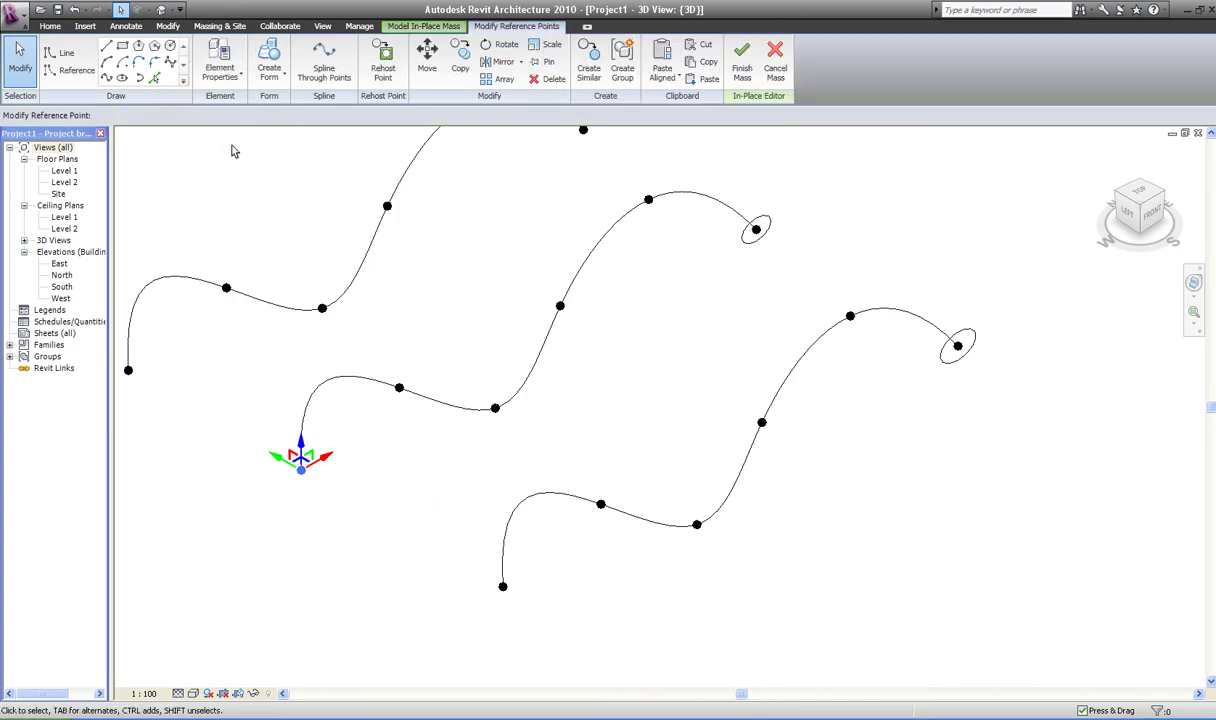
pyautogui.press('Return')
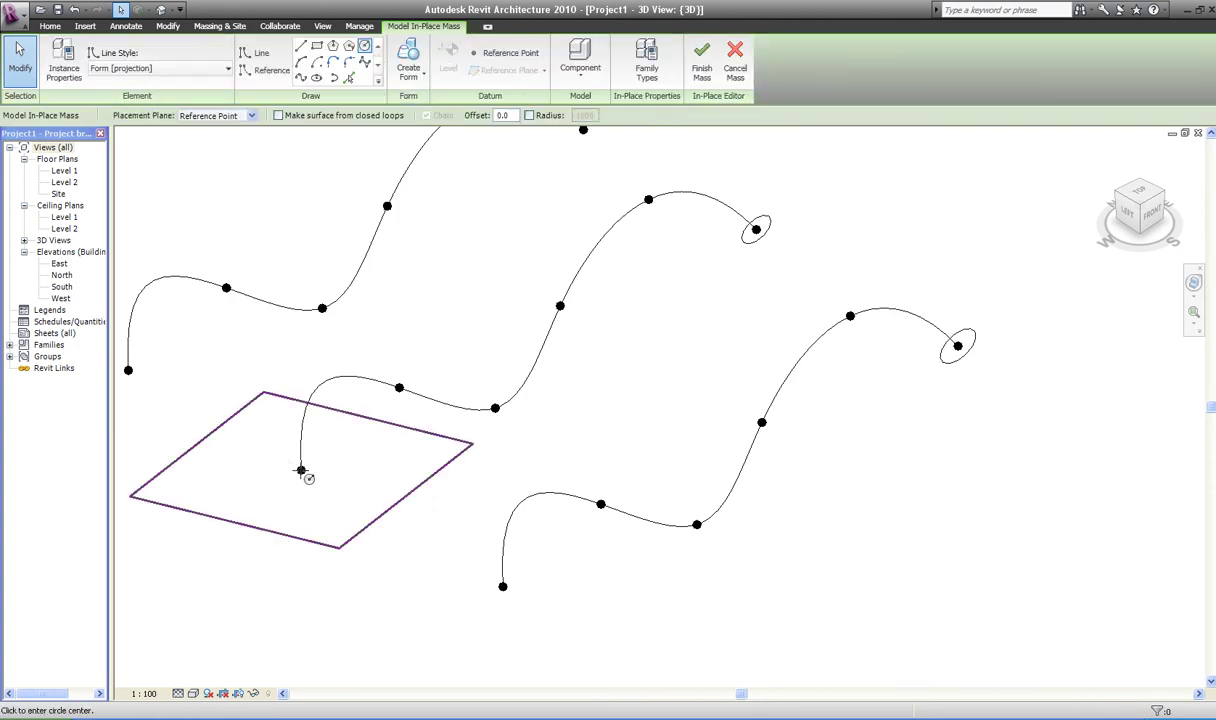
pyautogui.click(301, 469)
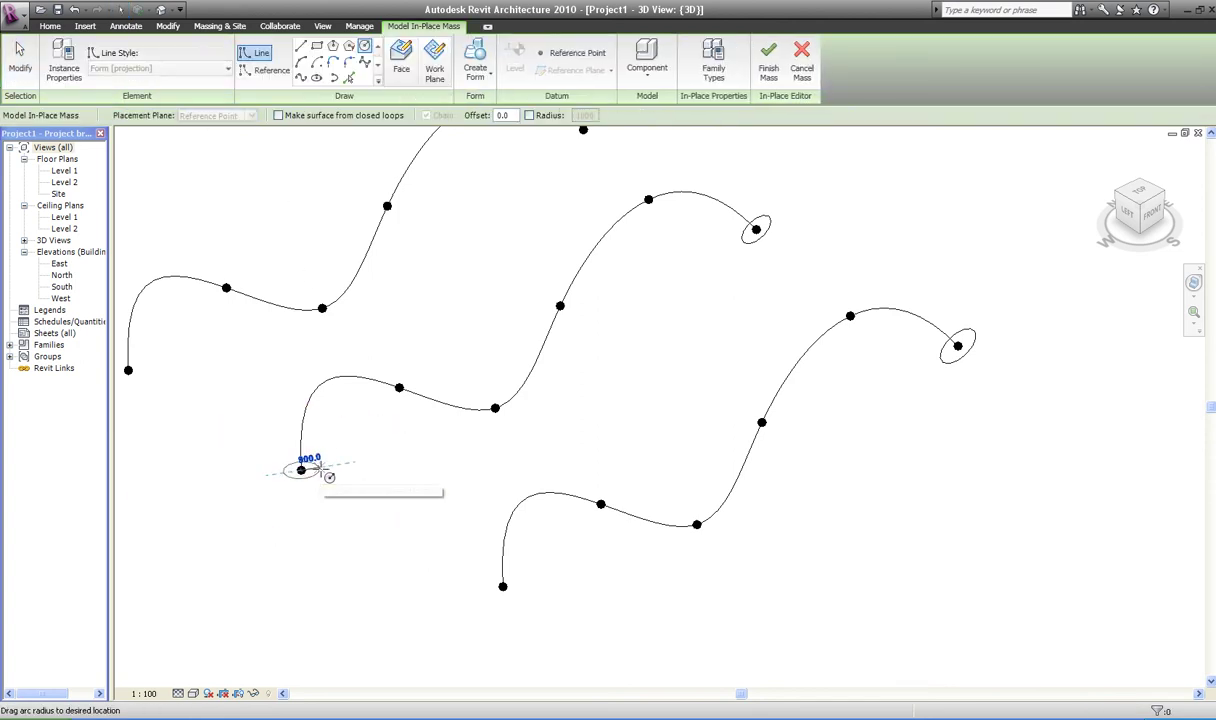
pyautogui.click(347, 467)
pyautogui.moveTo(347, 467); pyautogui.dragTo(483, 571, button='middle')
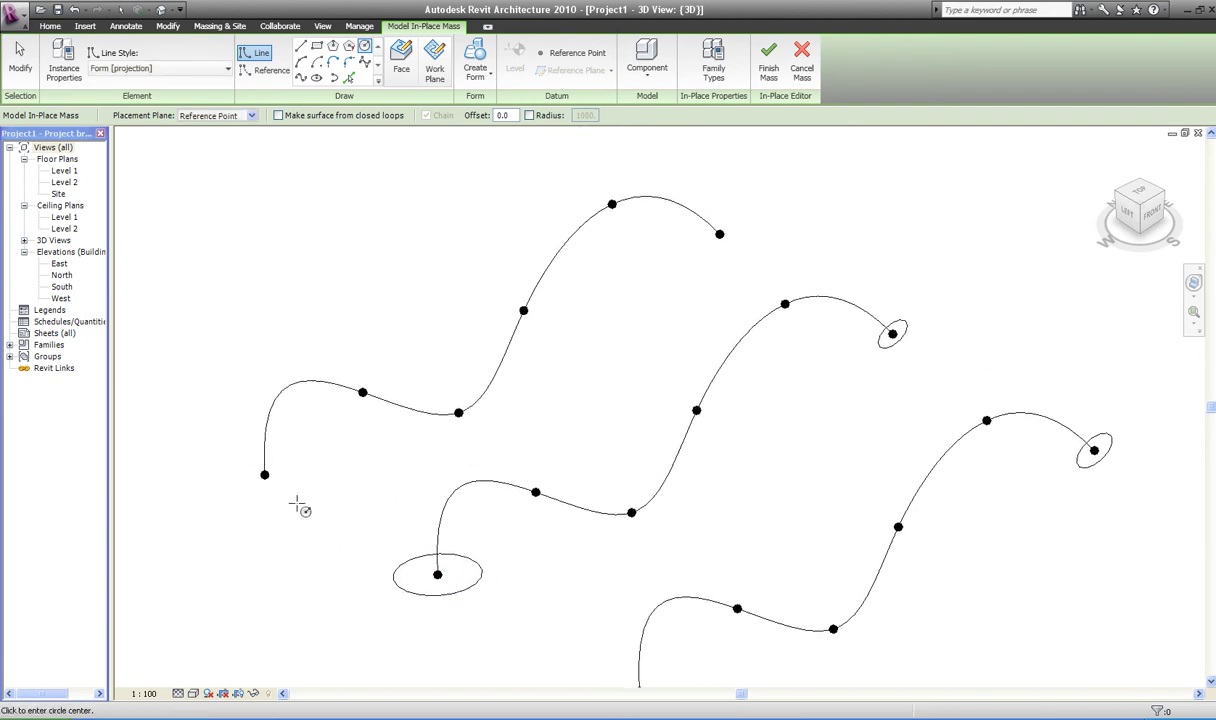
pyautogui.press('Escape')
# Step: Draw a circle around the top spline's start point
pyautogui.click(353, 425)
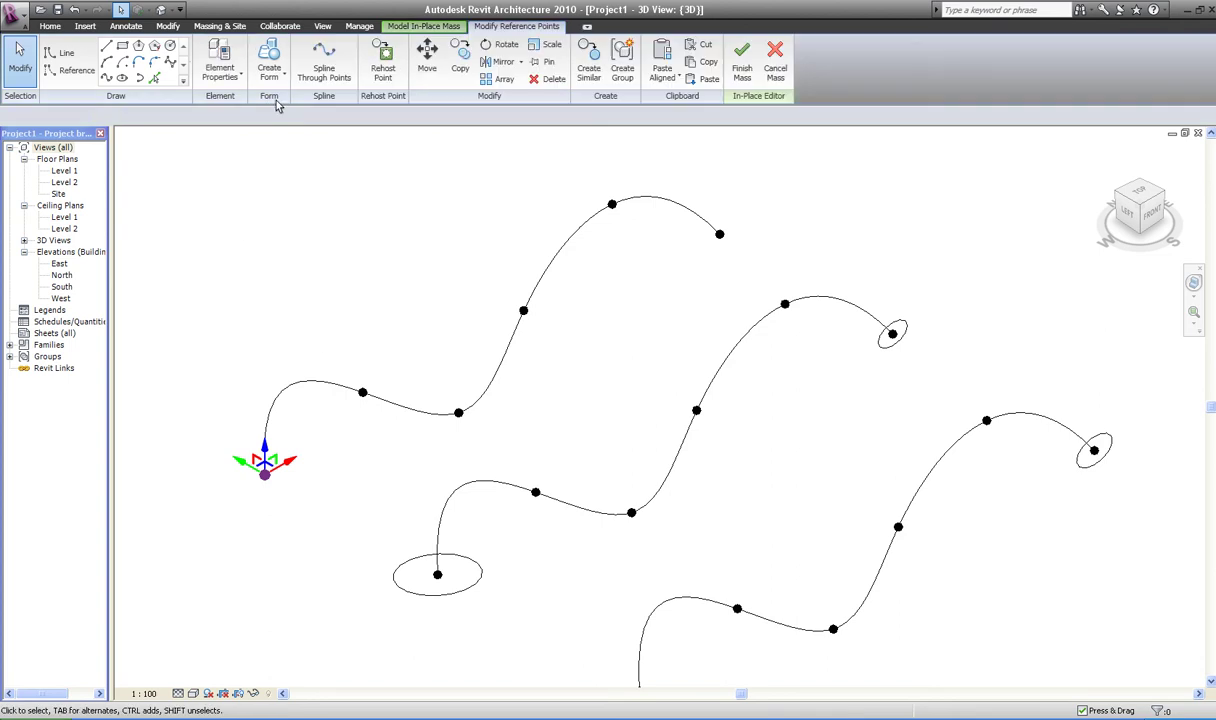
pyautogui.press('Return')
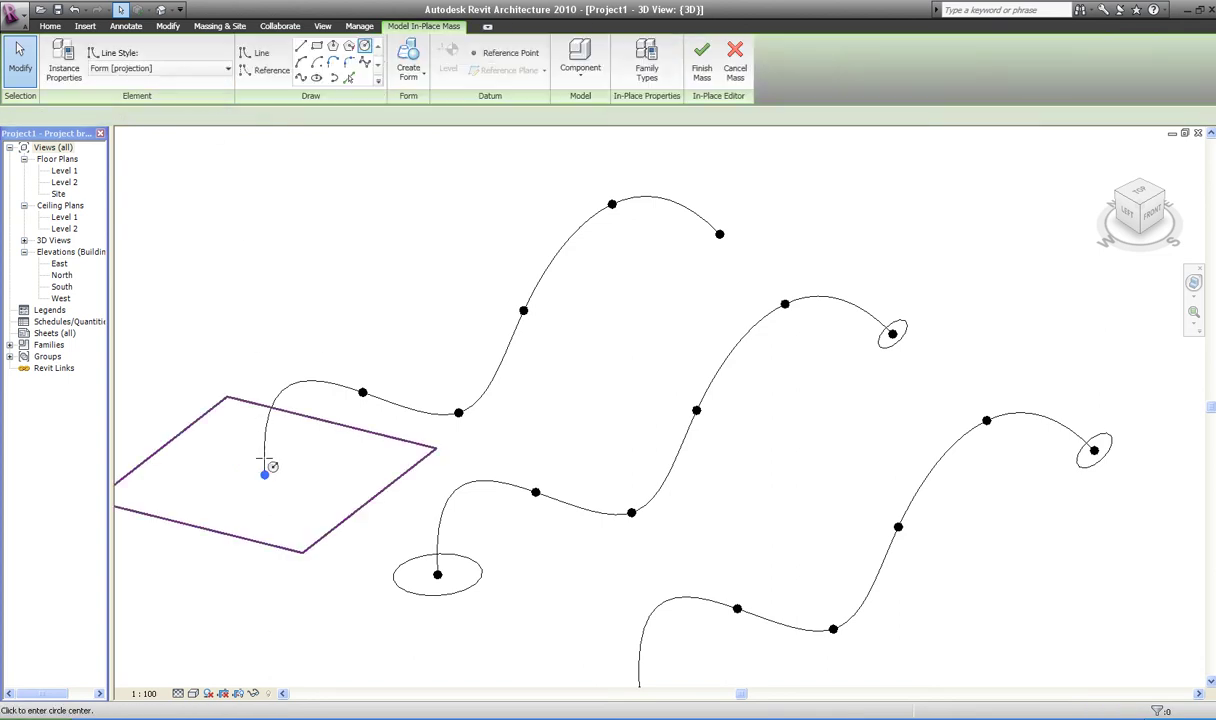
pyautogui.click(264, 474)
pyautogui.click(299, 478)
pyautogui.moveTo(453, 497); pyautogui.dragTo(383, 532, button='middle')
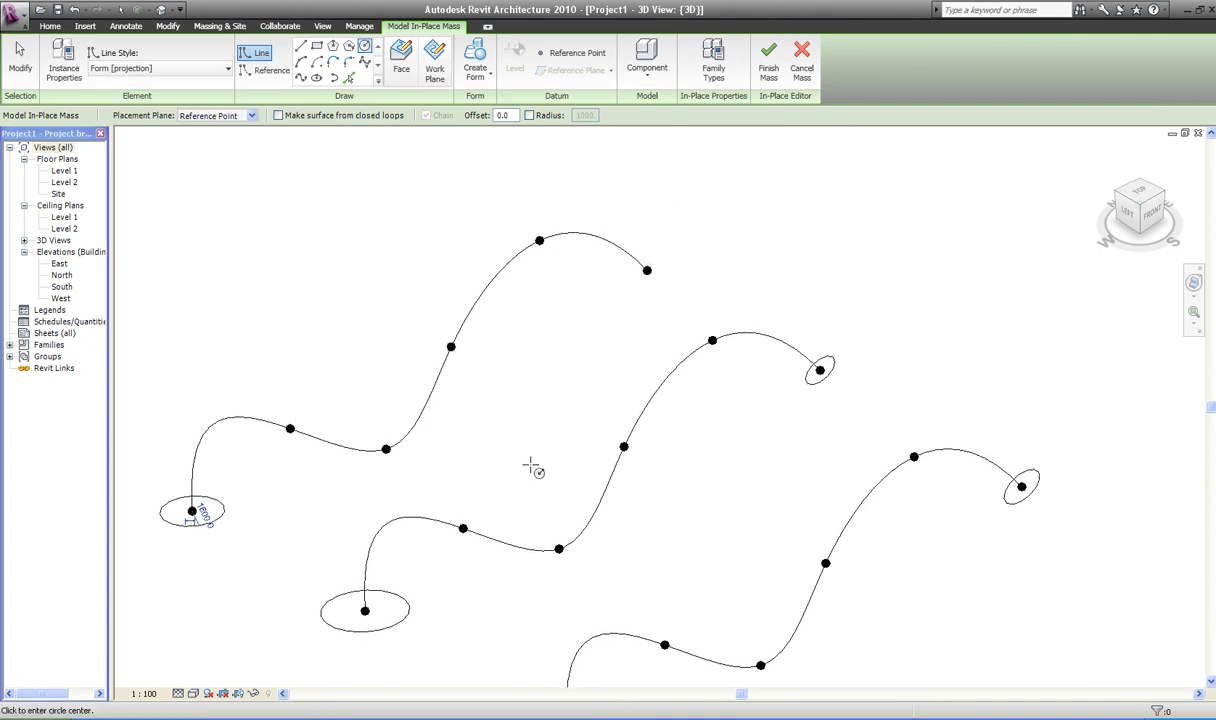
pyautogui.press('Escape')
pyautogui.press('Escape')
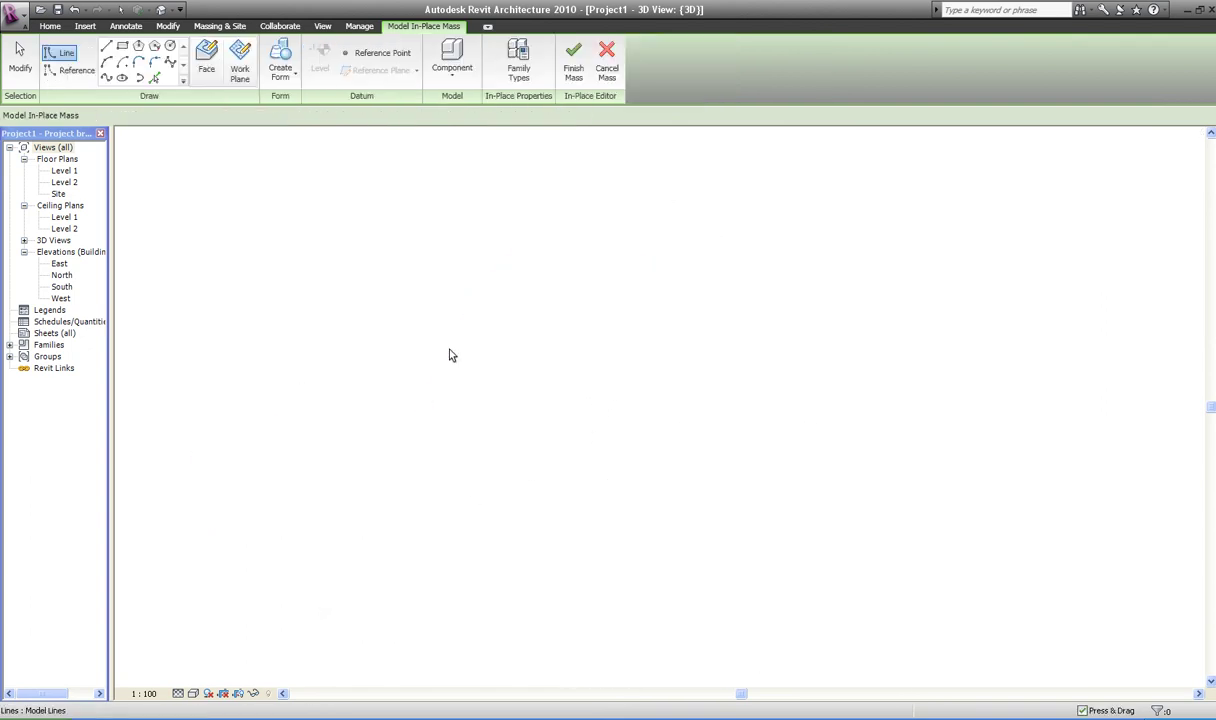
# Step: Draw a wide circle around the top spline's middle point
pyautogui.click(163, 47)
pyautogui.press('Escape')
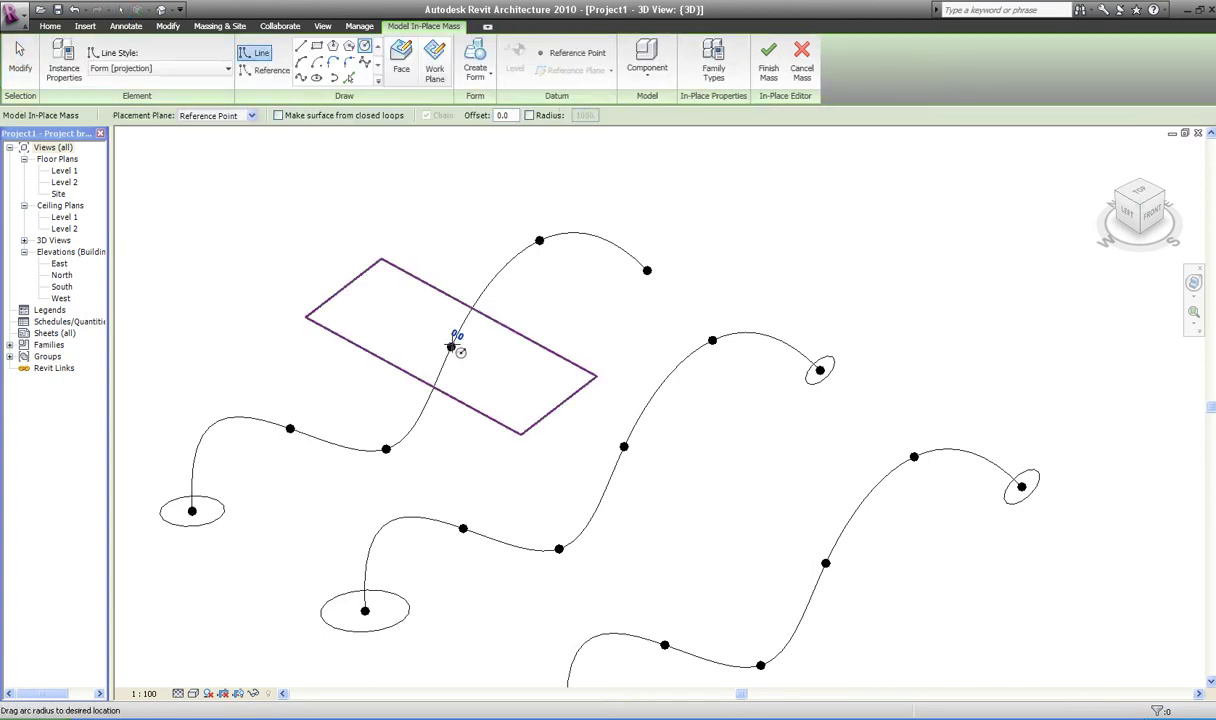
pyautogui.press('Escape')
pyautogui.click(453, 347)
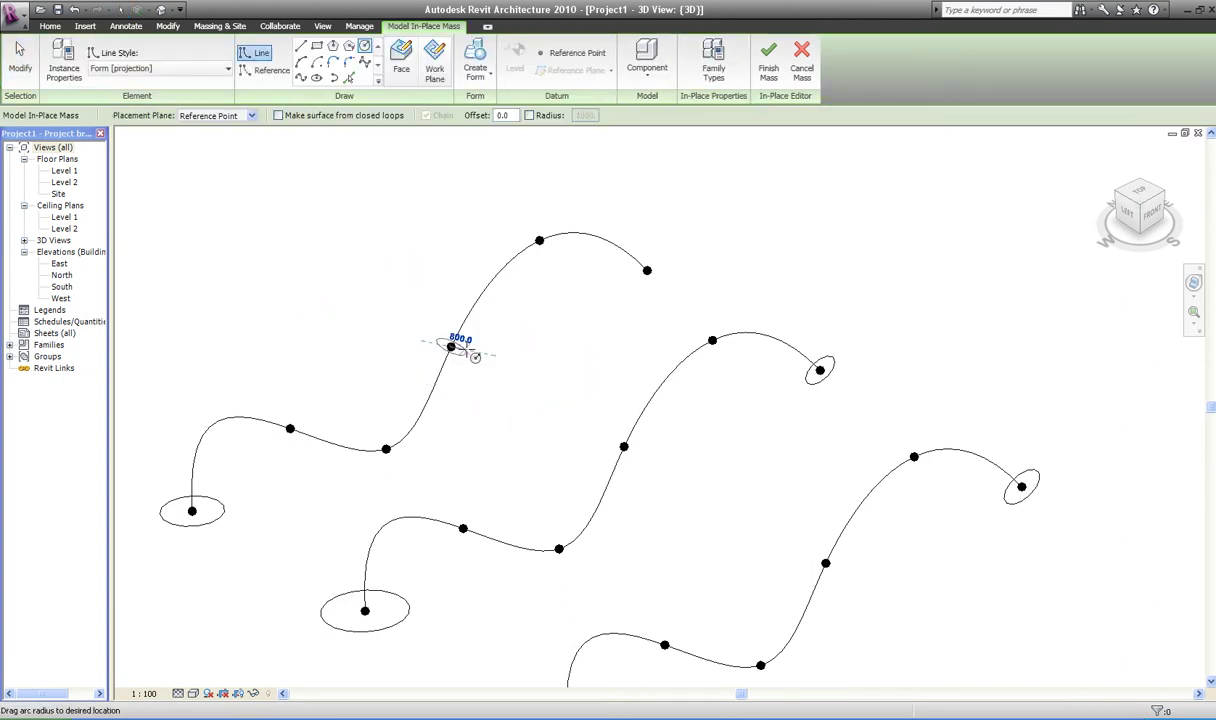
pyautogui.click(490, 356)
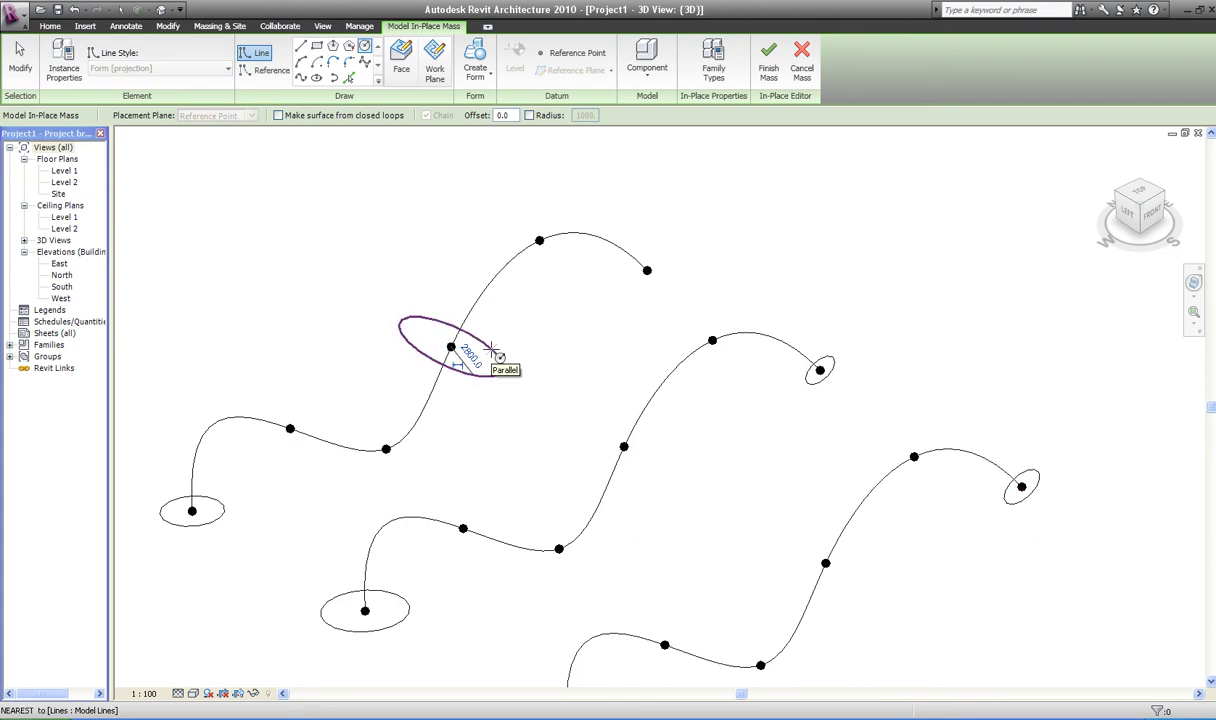
pyautogui.press('Escape')
pyautogui.press('Escape')
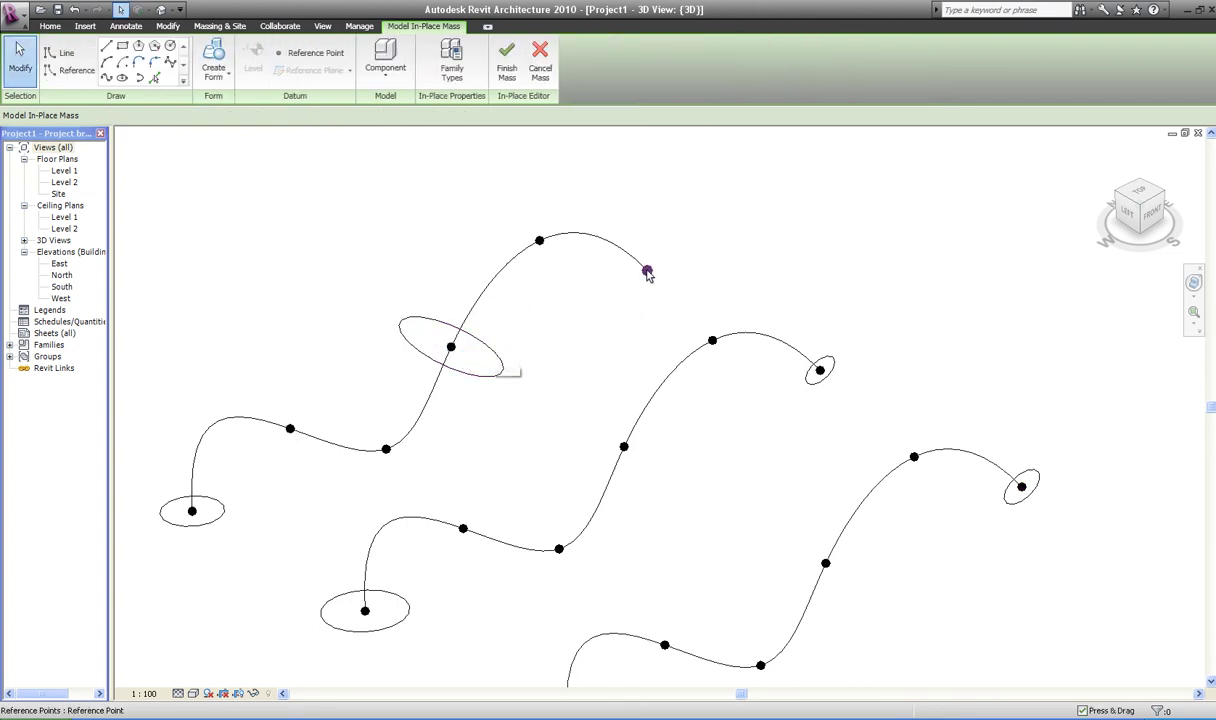
# Step: Draw a radius-900 circle on the top spline's end point
pyautogui.click(647, 270)
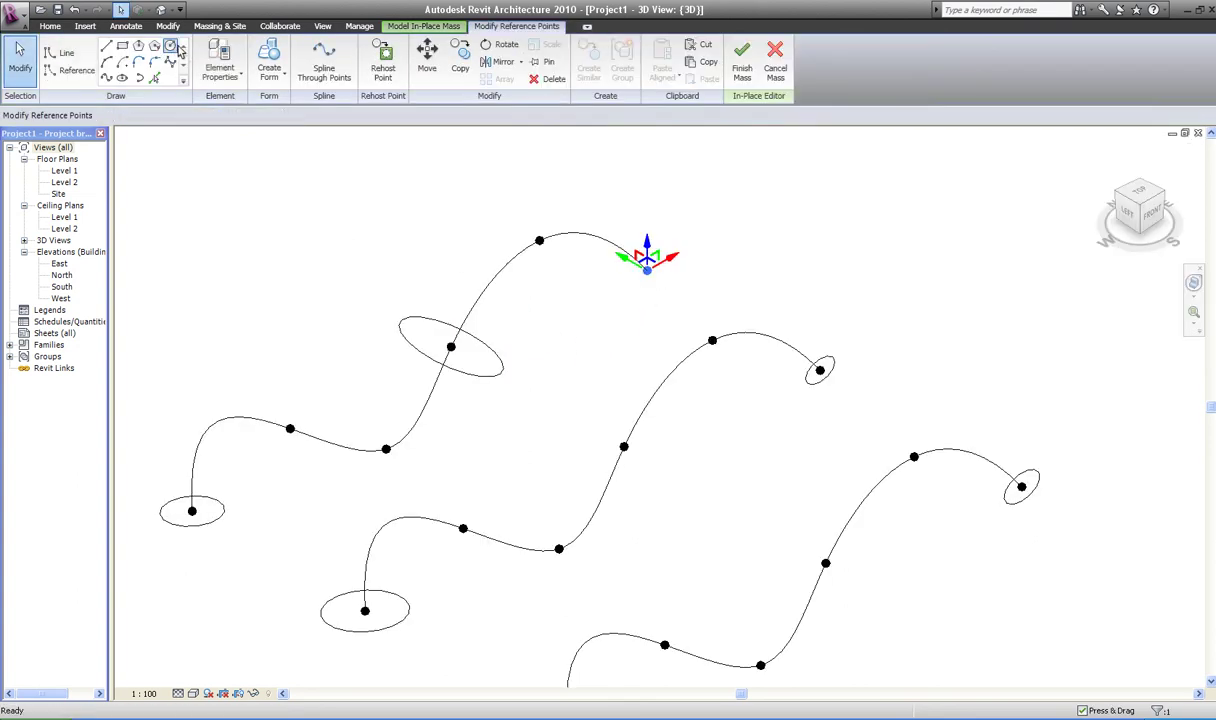
pyautogui.press('Return')
pyautogui.click(648, 271)
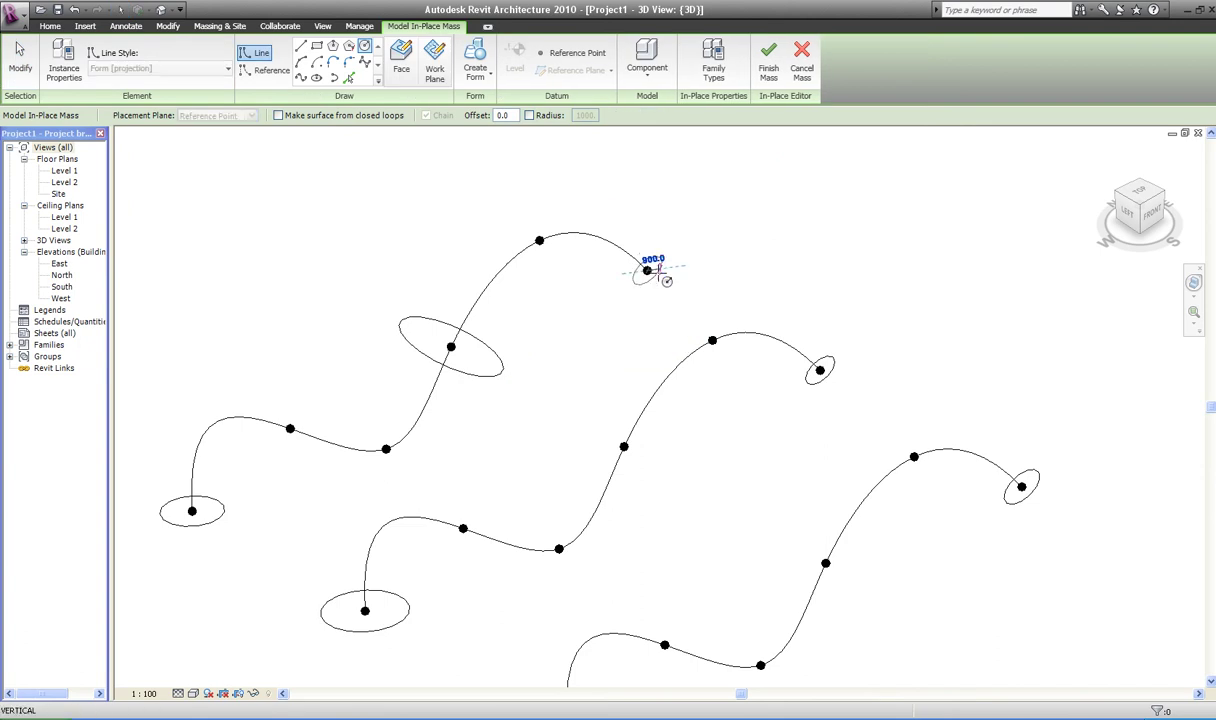
pyautogui.click(658, 269)
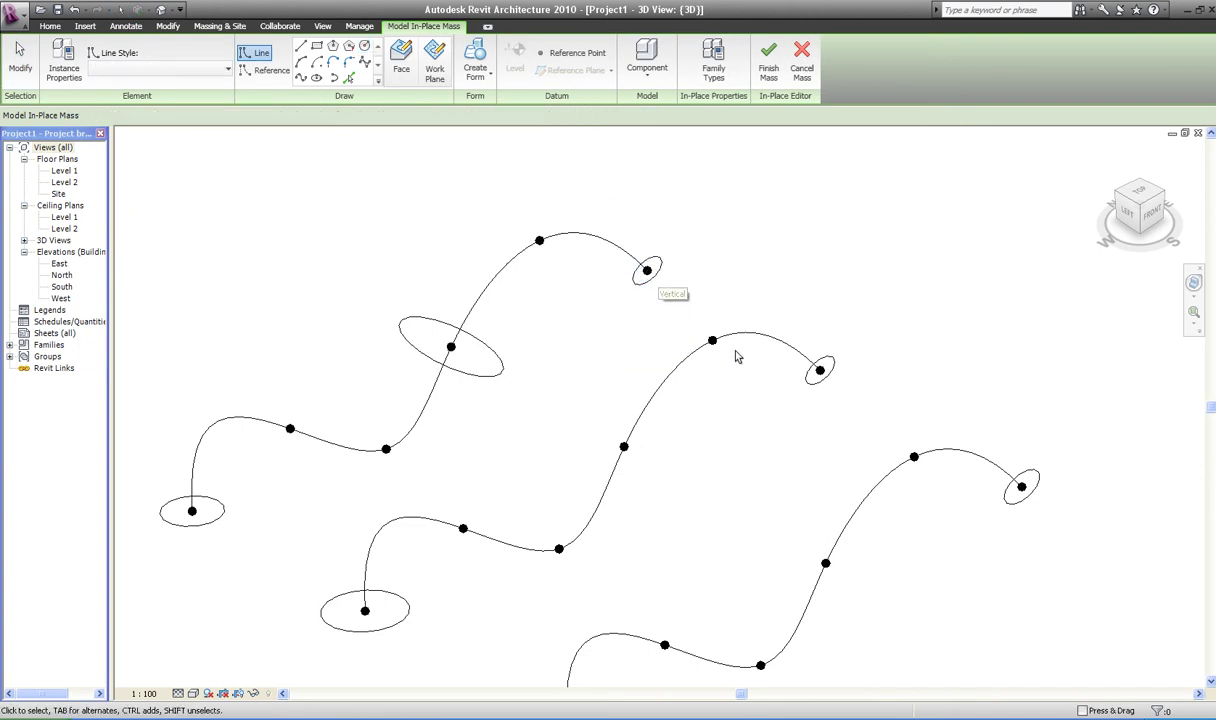
pyautogui.press('Escape')
pyautogui.press('Escape')
pyautogui.moveTo(787, 489); pyautogui.dragTo(806, 363, button='middle')
pyautogui.scroll(-1, 806, 363)
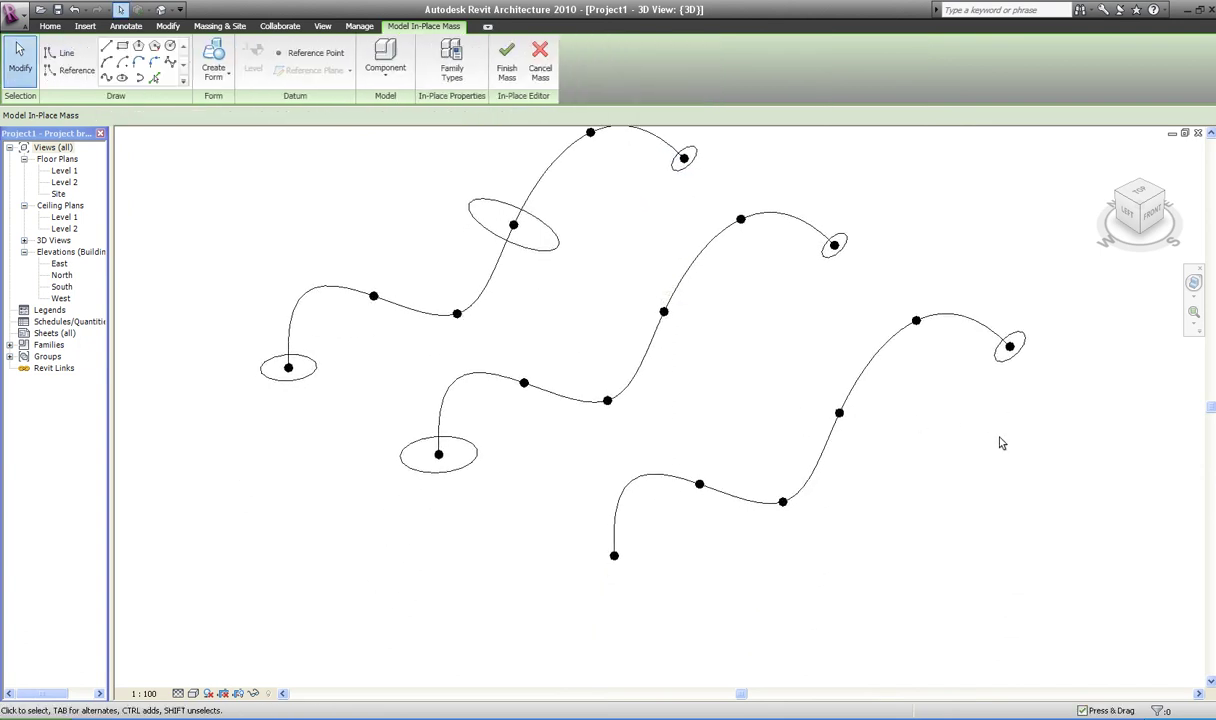
# Step: Sweep the lower and middle splines into tubes through their profile circles with Create Form
pyautogui.moveTo(1025, 361); pyautogui.dragTo(1004, 427)
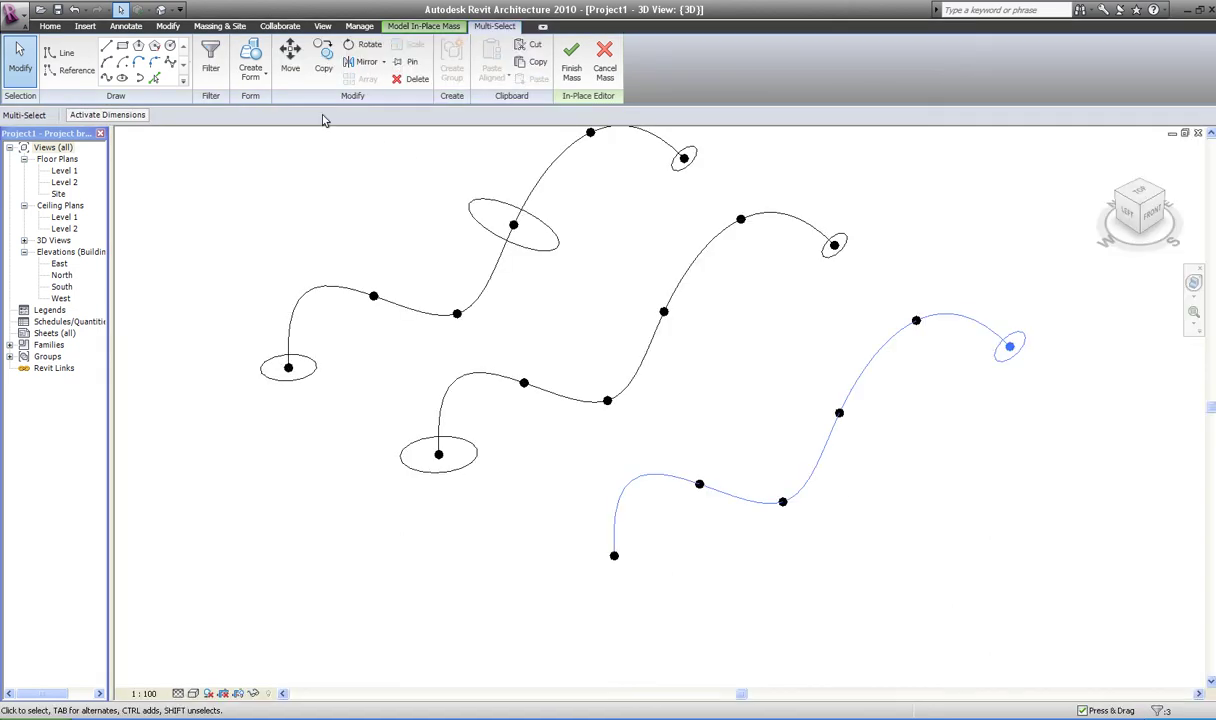
pyautogui.click(251, 62)
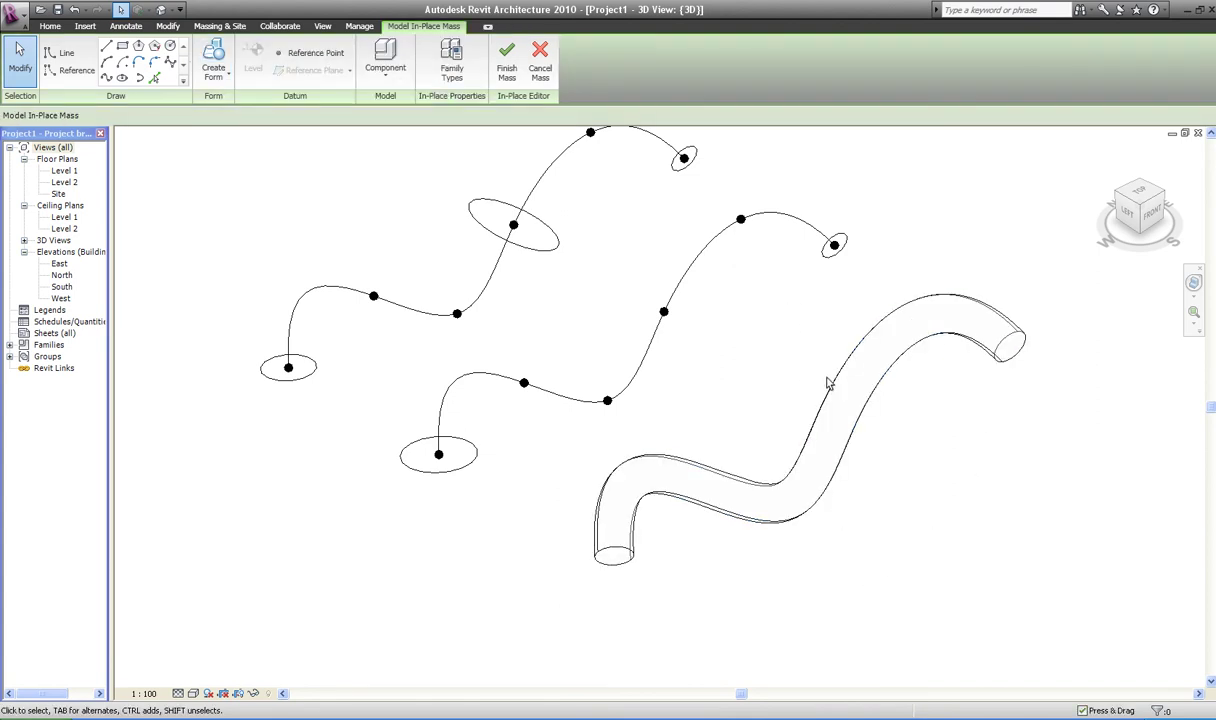
pyautogui.moveTo(842, 320); pyautogui.dragTo(912, 436, button='middle')
pyautogui.click(895, 356)
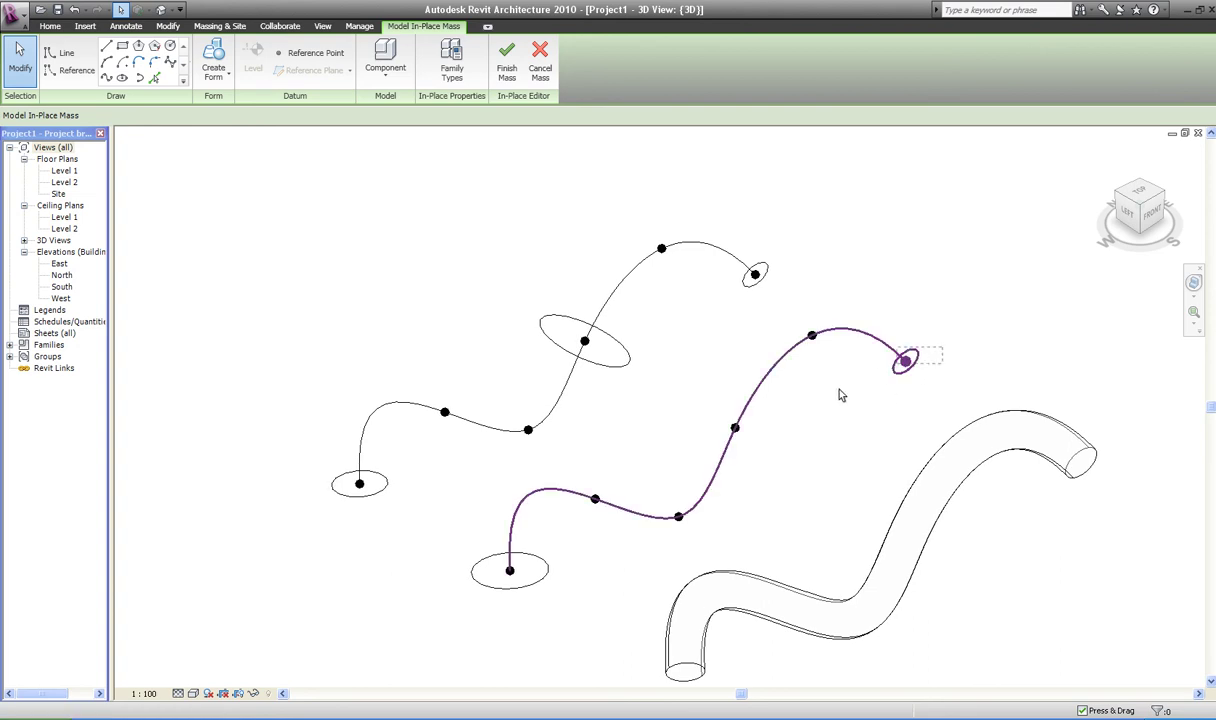
pyautogui.moveTo(773, 427); pyautogui.dragTo(765, 431)
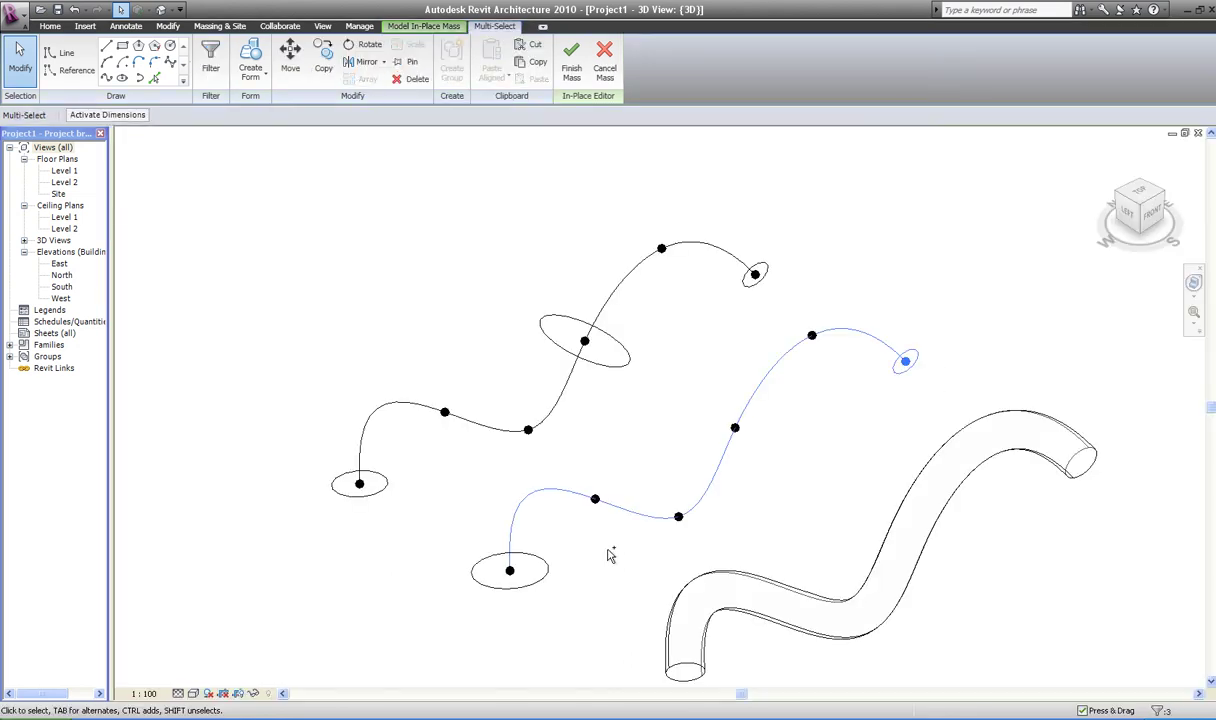
pyautogui.keyDown('ctrl'); pyautogui.moveTo(610, 556); pyautogui.dragTo(512, 590); pyautogui.keyUp('ctrl')
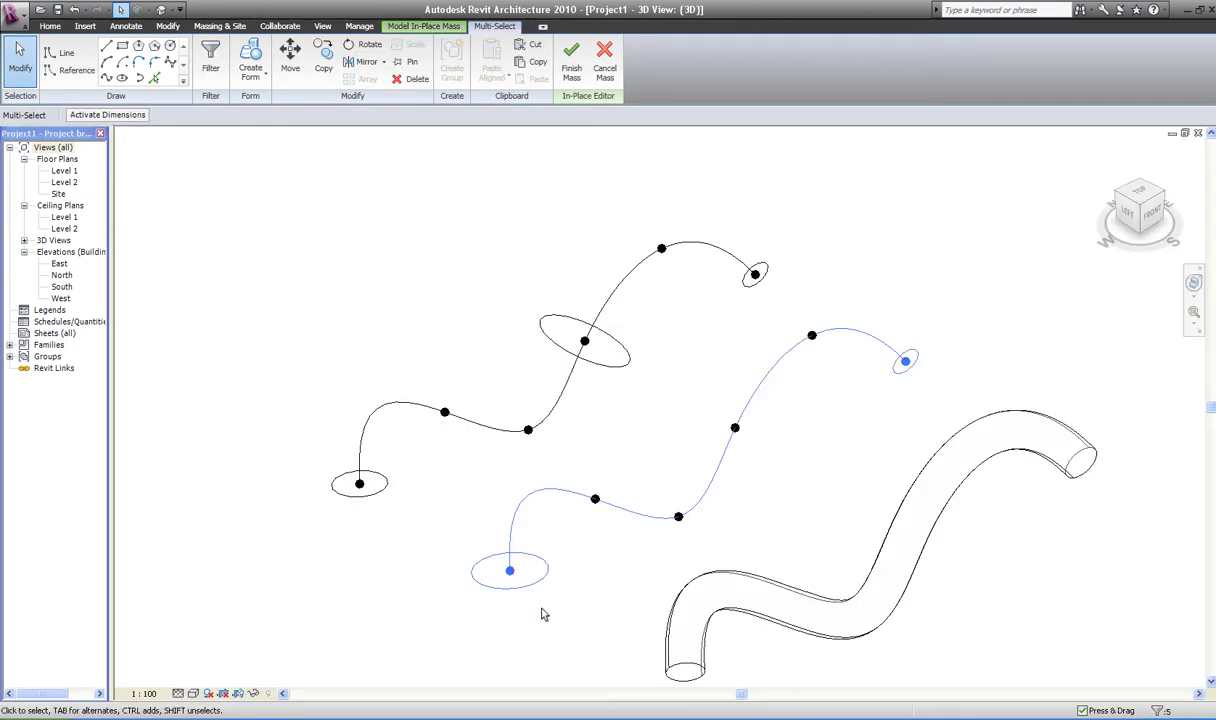
pyautogui.click(256, 57)
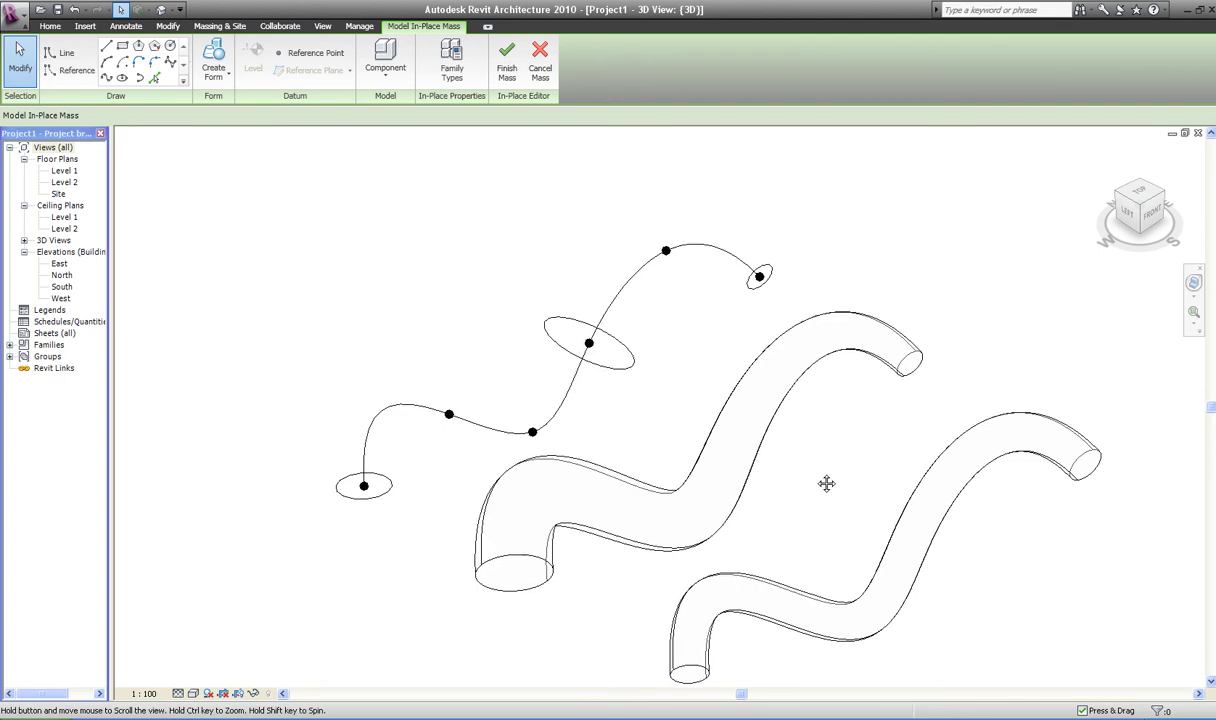
# Step: Select the top spline together with its end and start profile circles
pyautogui.moveTo(800, 455); pyautogui.dragTo(961, 508, button='middle')
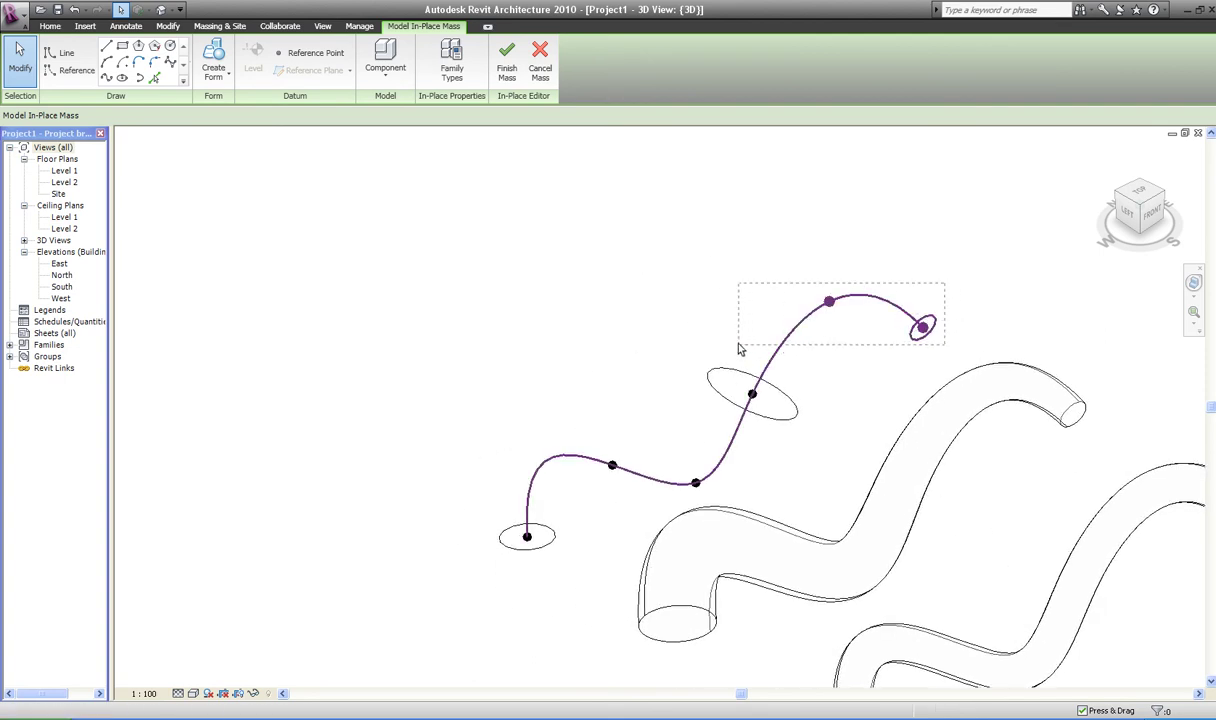
pyautogui.click(800, 380)
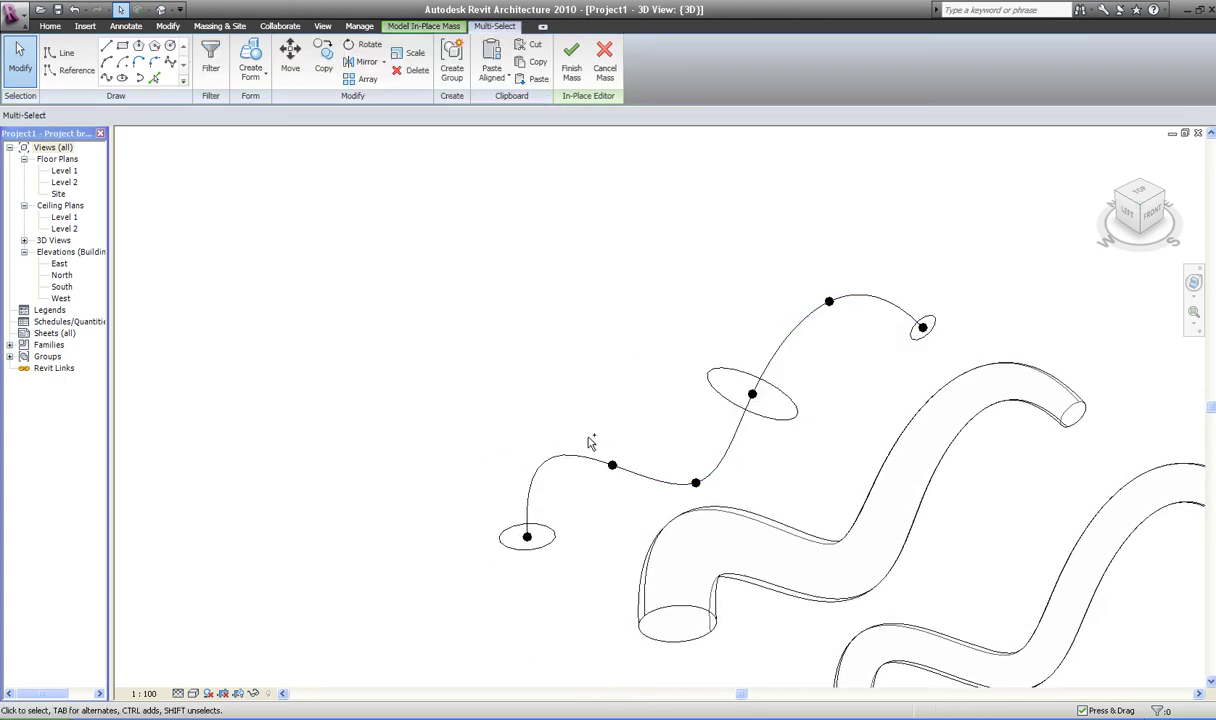
pyautogui.keyDown('ctrl'); pyautogui.moveTo(556, 418); pyautogui.dragTo(510, 562); pyautogui.keyUp('ctrl')
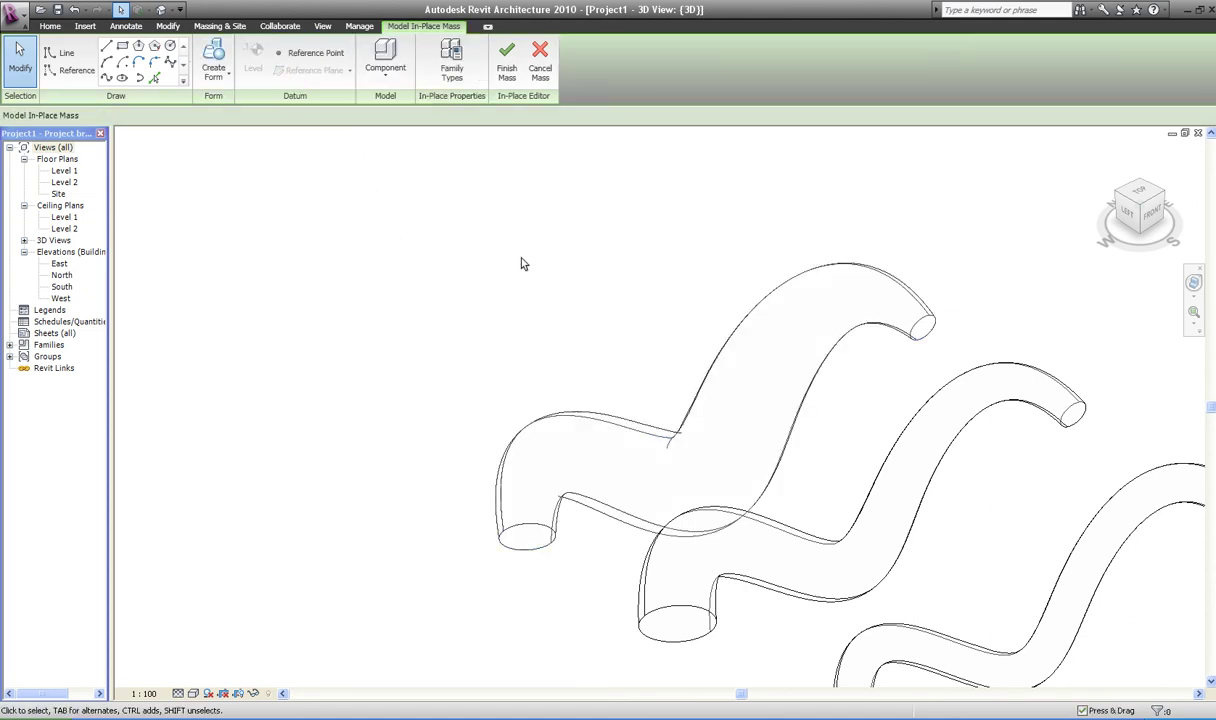
# Step: Set the visual style to Shading with Edges and view the three tubes from the Top
pyautogui.moveTo(983, 517); pyautogui.dragTo(981, 477, button='middle')
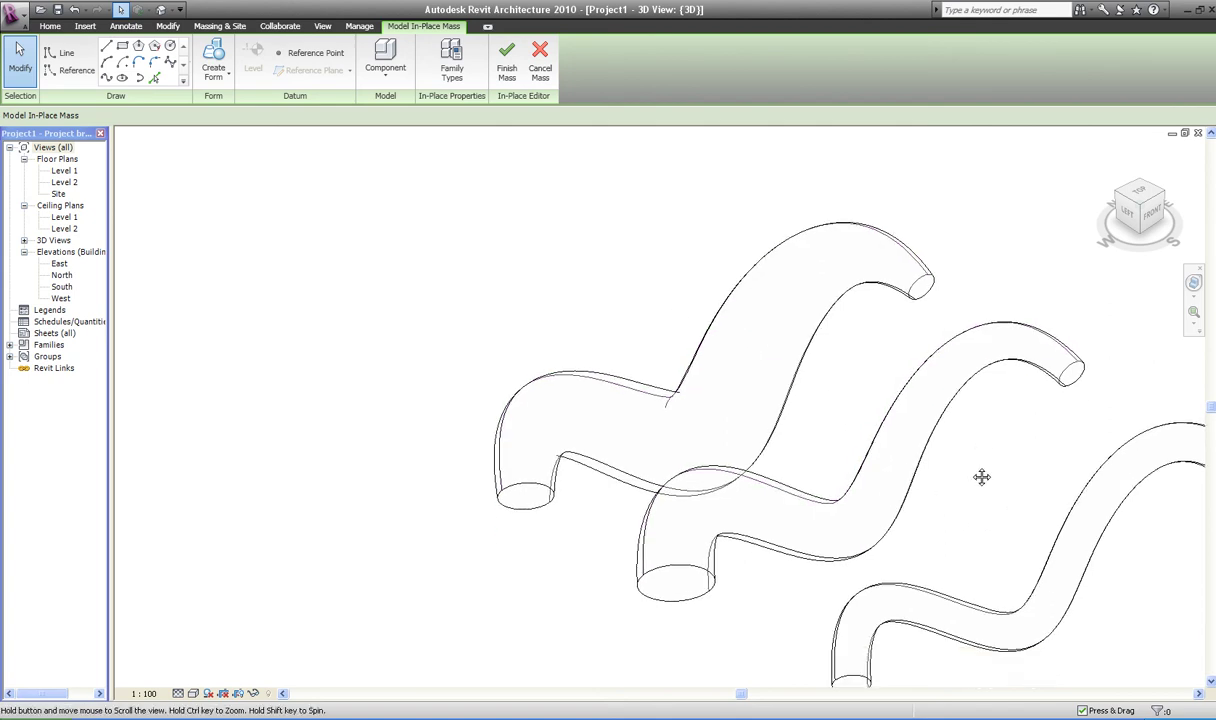
pyautogui.moveTo(982, 556)
pyautogui.keyDown('shift'); pyautogui.mouseDown(button='middle')
pyautogui.moveTo(718, 361)
pyautogui.moveTo(567, 413)
pyautogui.moveTo(676, 499)
pyautogui.moveTo(568, 443)
pyautogui.moveTo(443, 589)
pyautogui.mouseUp(button='middle'); pyautogui.keyUp('shift')
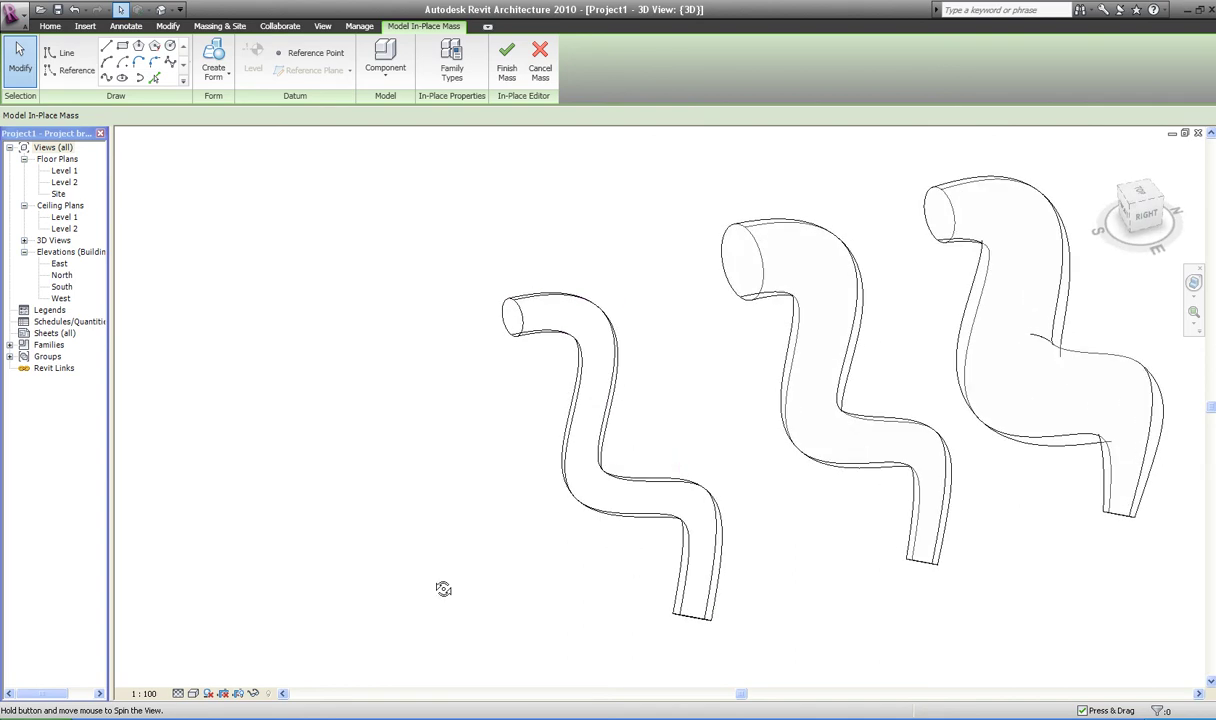
pyautogui.click(201, 693)
pyautogui.click(220, 662)
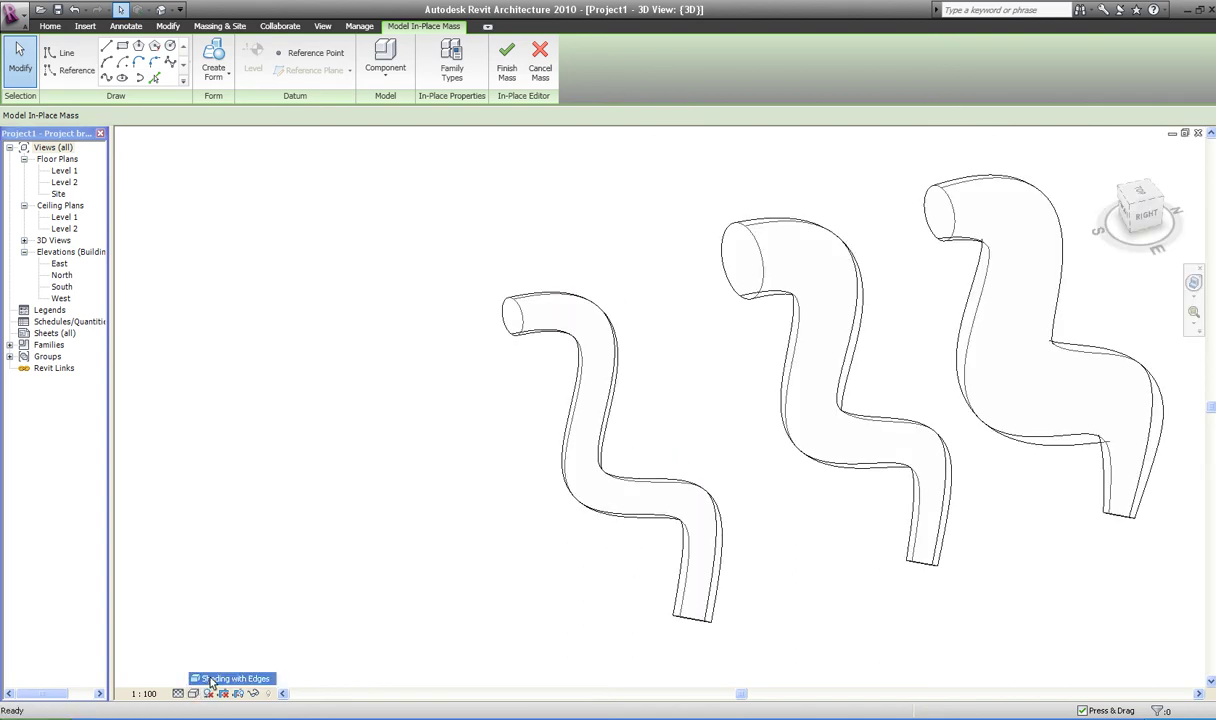
pyautogui.moveTo(937, 577)
pyautogui.keyDown('shift'); pyautogui.mouseDown(button='middle')
pyautogui.moveTo(751, 431)
pyautogui.moveTo(1210, 242)
pyautogui.mouseUp(button='middle'); pyautogui.keyUp('shift')
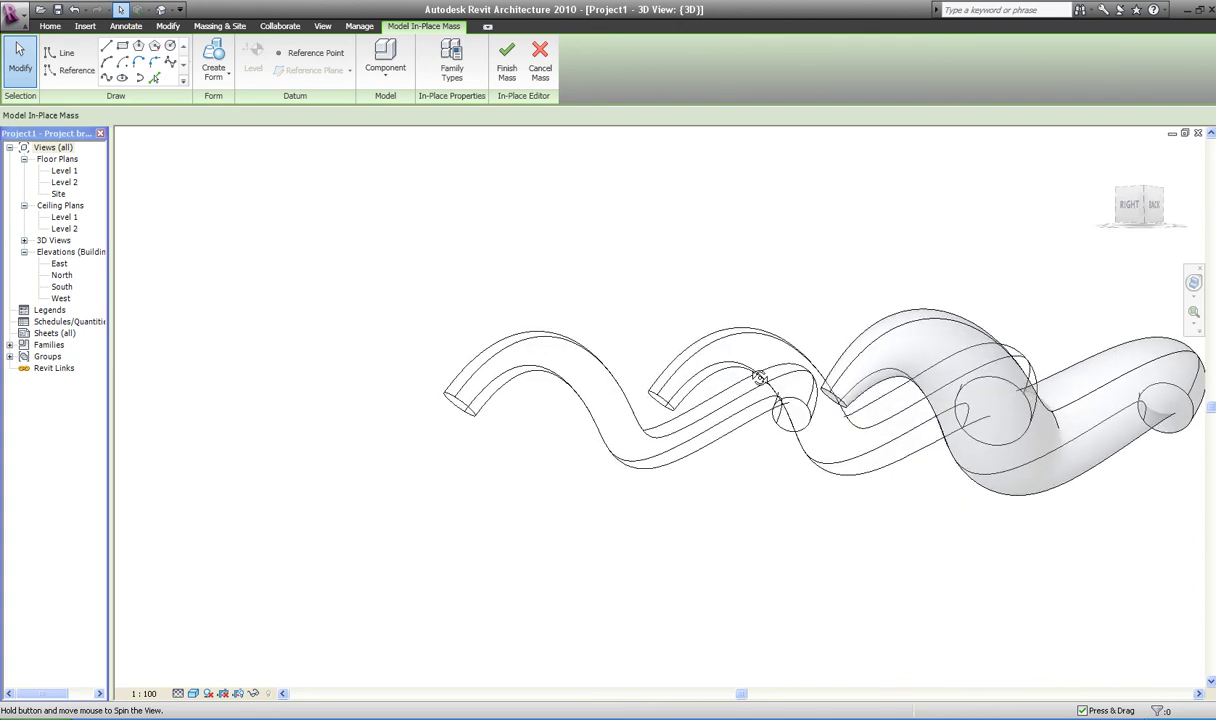
pyautogui.click(1145, 195)
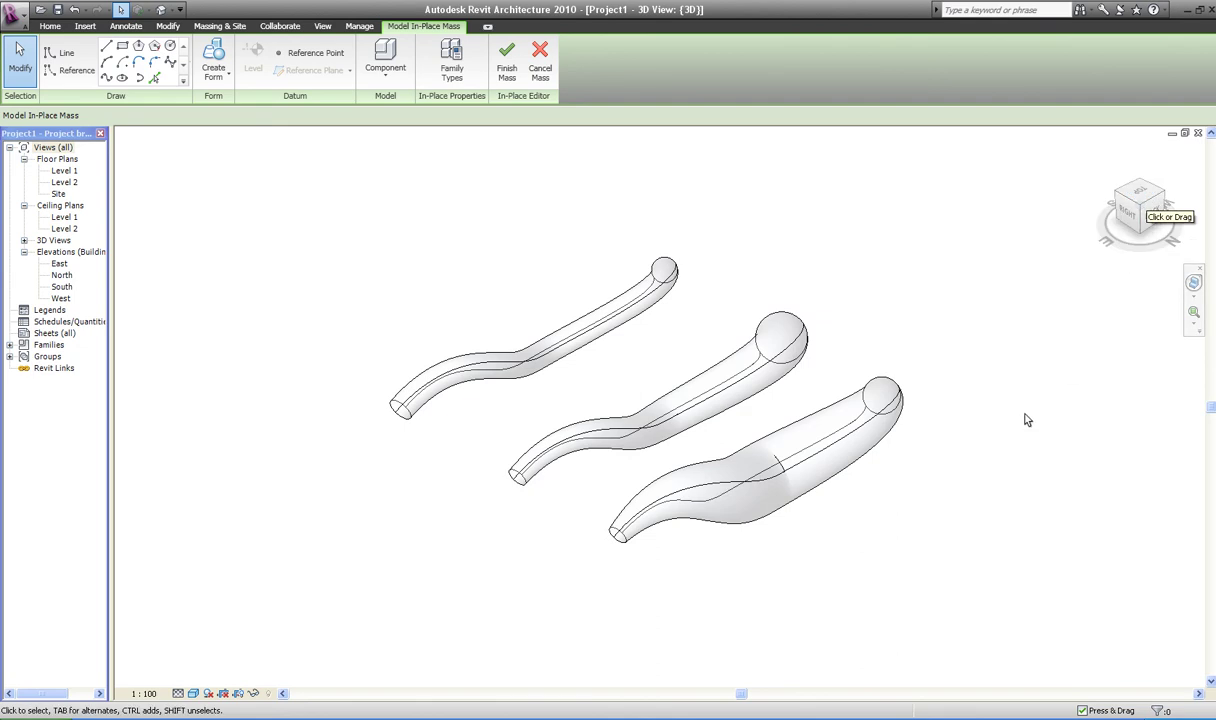
pyautogui.click(1142, 192)
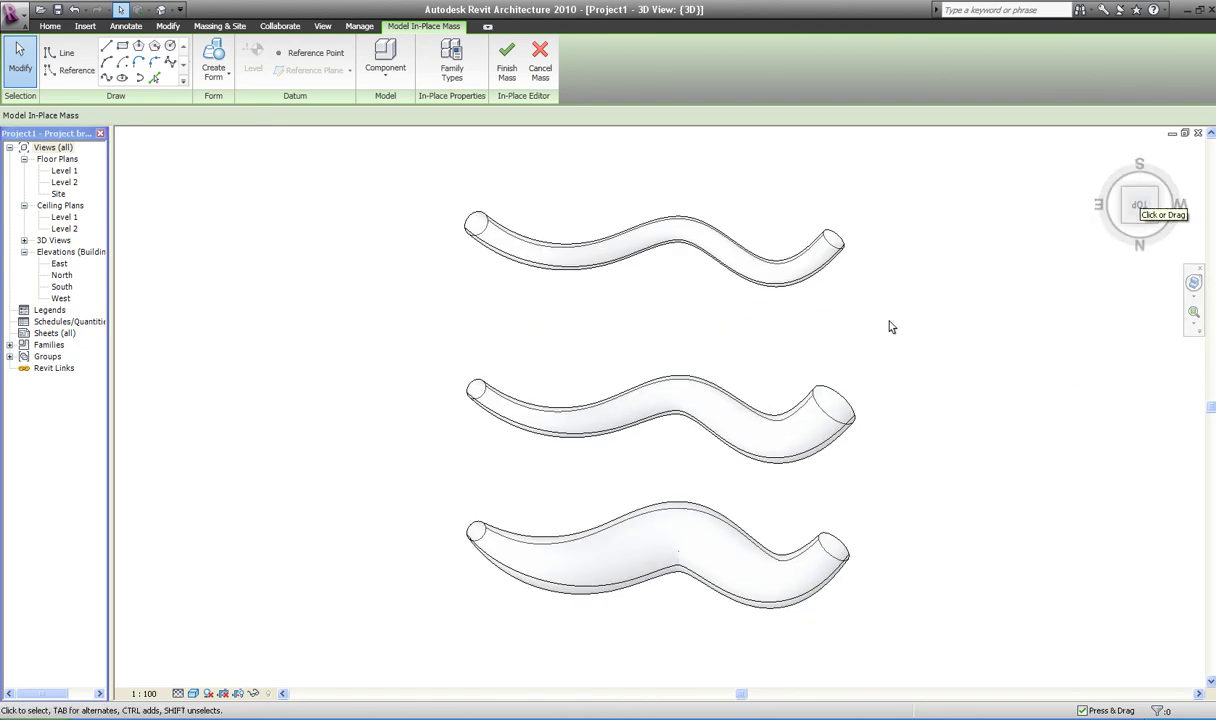
# Step: Resize the thin tube's end profile to 2000
pyautogui.click(838, 244)
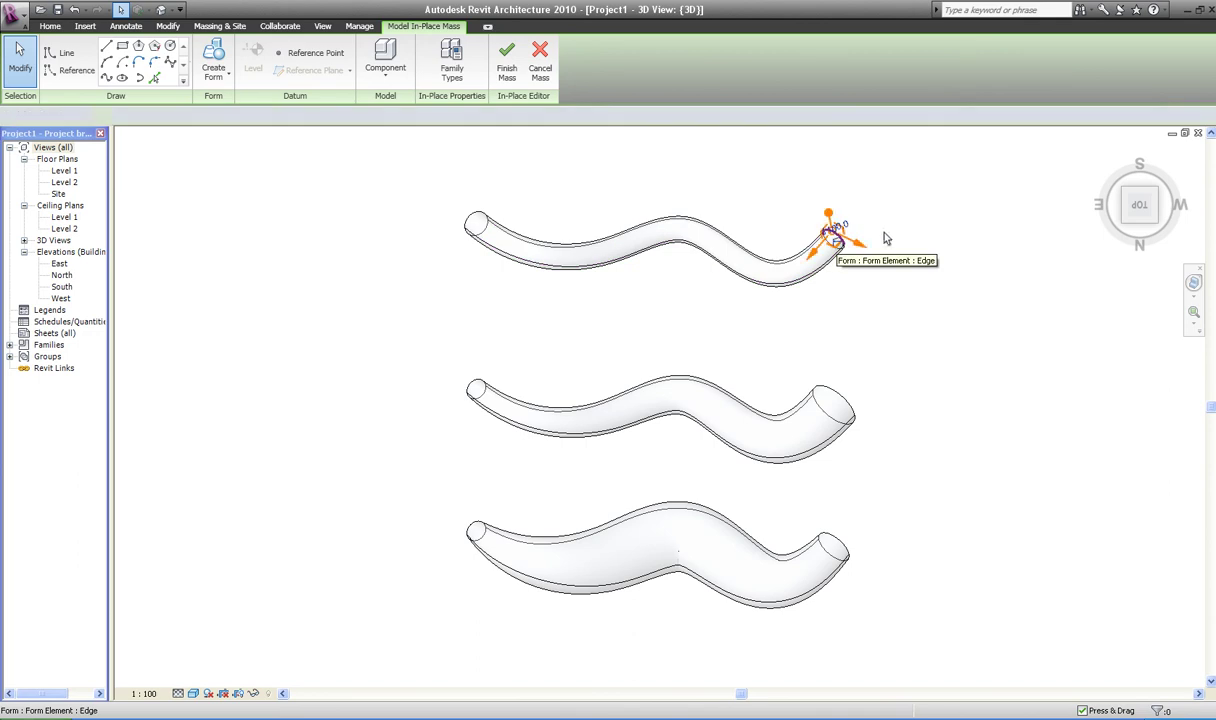
pyautogui.keyDown('shift'); pyautogui.moveTo(1022, 225); pyautogui.dragTo(1045, 187, button='middle'); pyautogui.keyUp('shift')
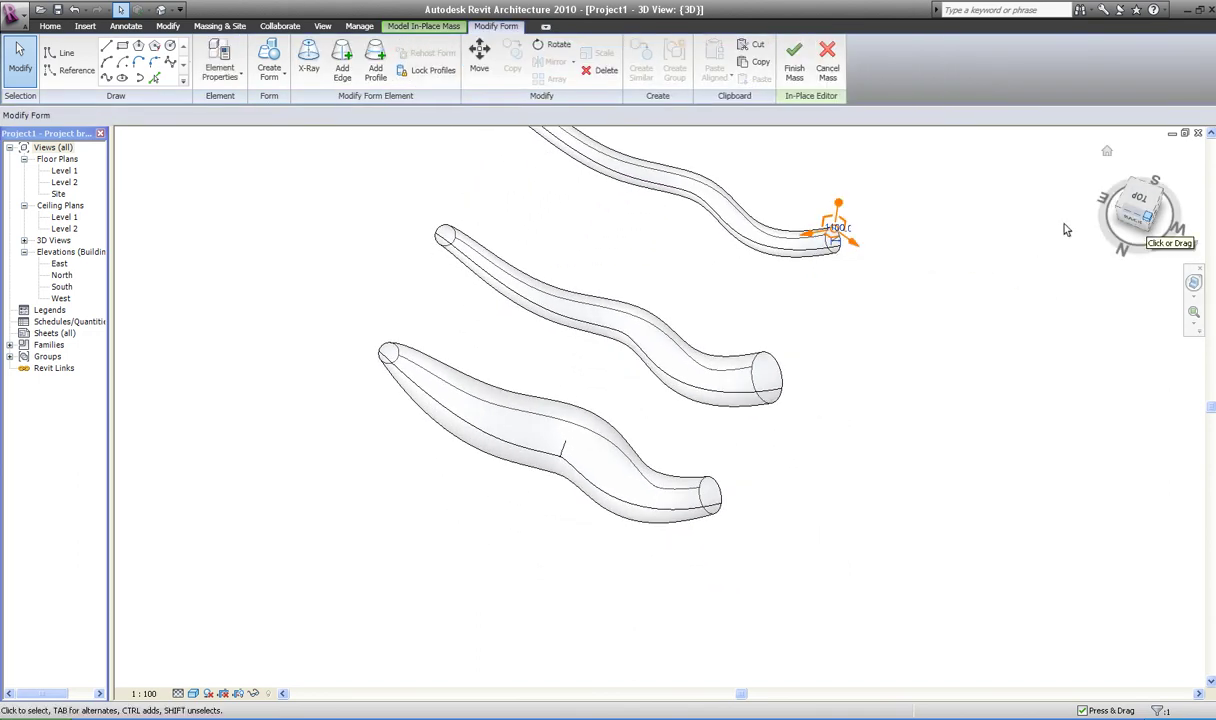
pyautogui.click(1148, 222)
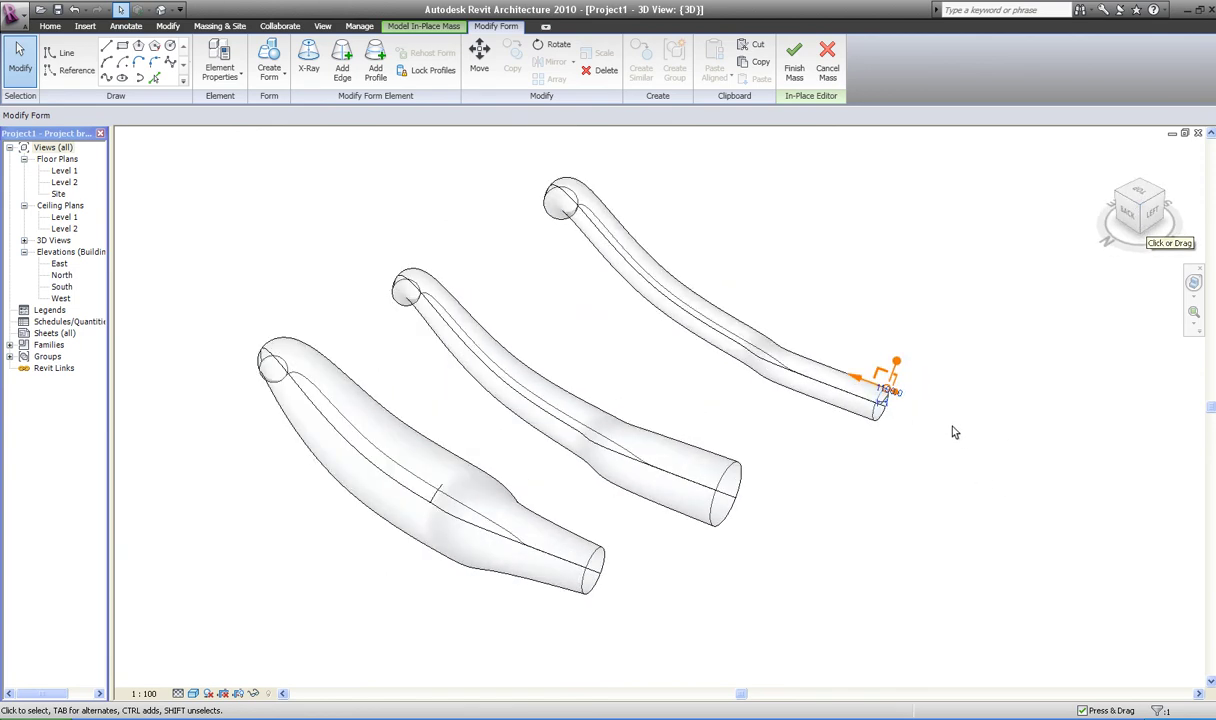
pyautogui.scroll(3, 940, 418)
pyautogui.scroll(2, 905, 400)
pyautogui.click(909, 385)
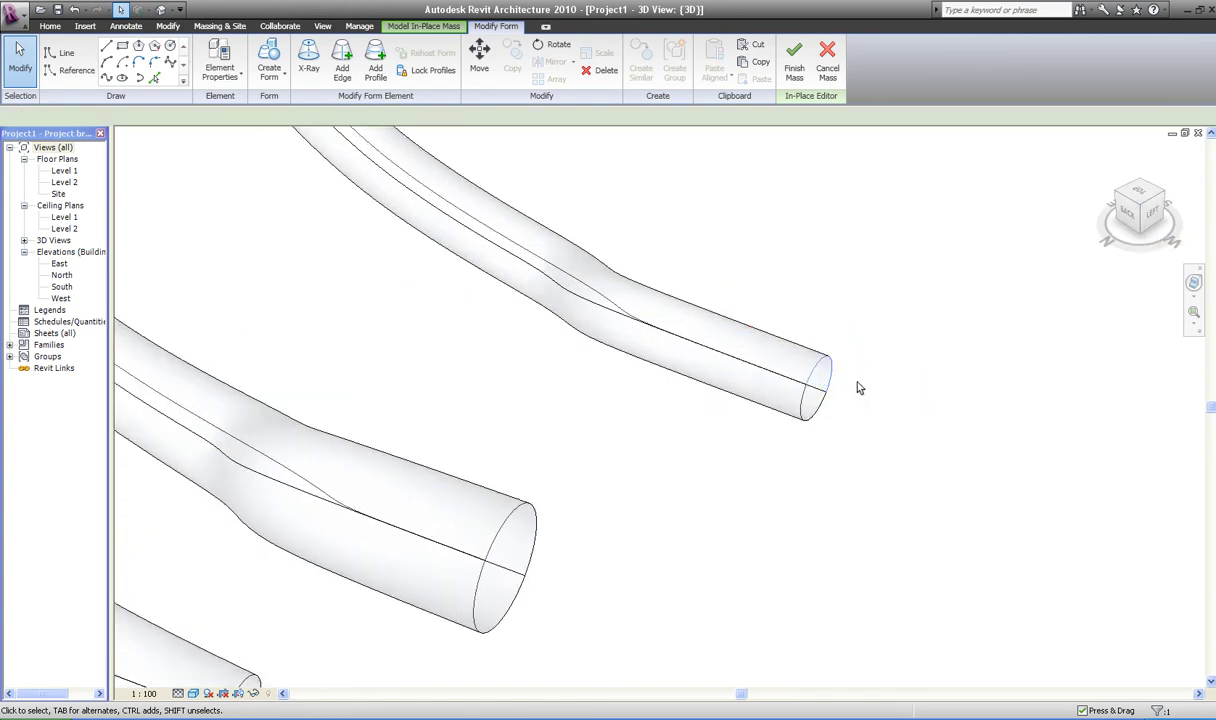
pyautogui.click(832, 380)
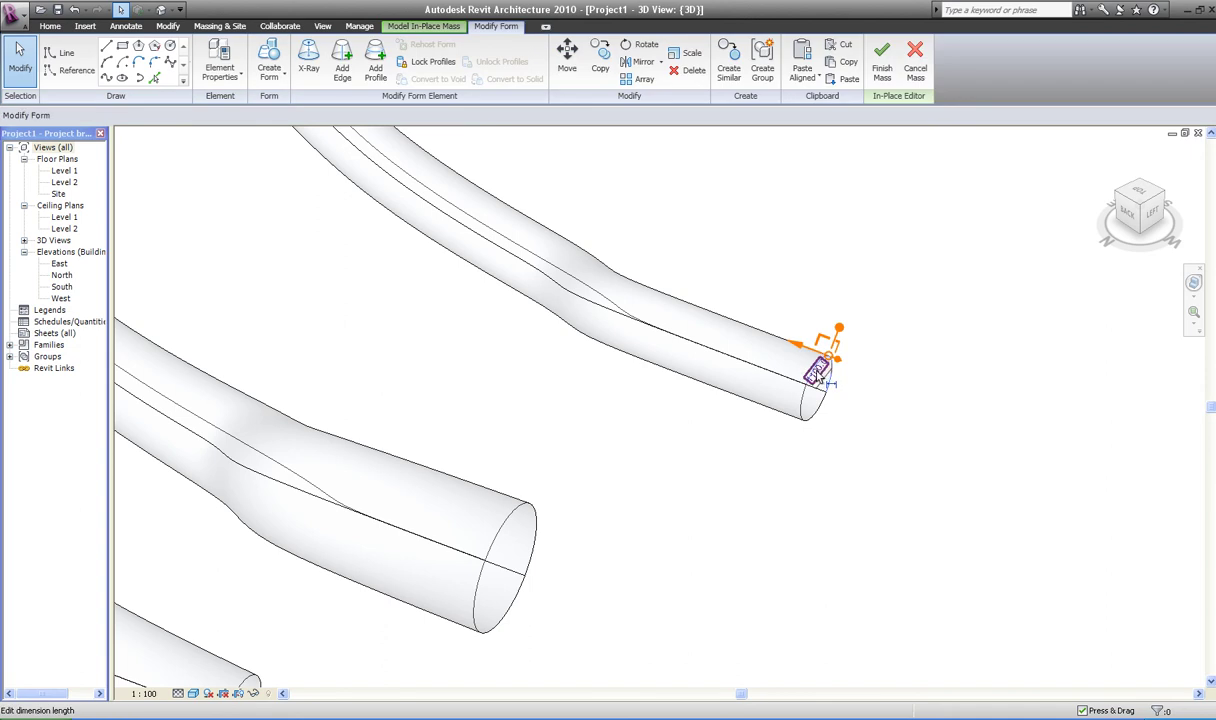
pyautogui.click(822, 372)
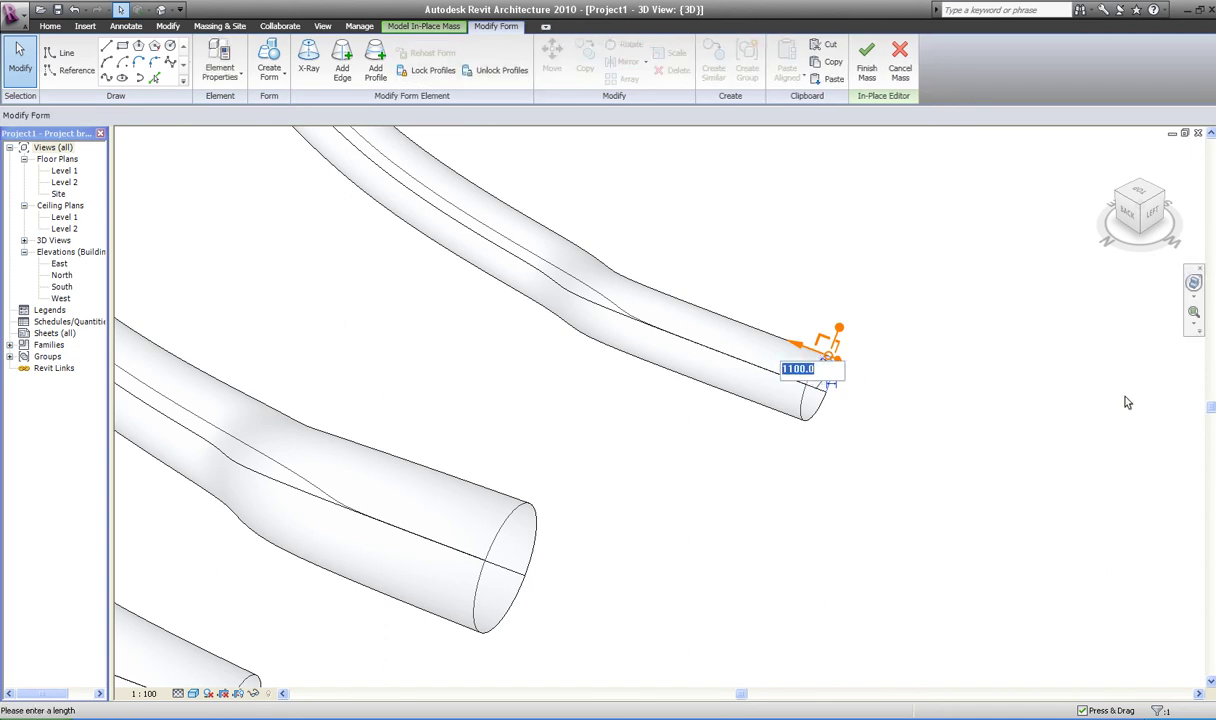
pyautogui.write('2000')
pyautogui.press('Return')
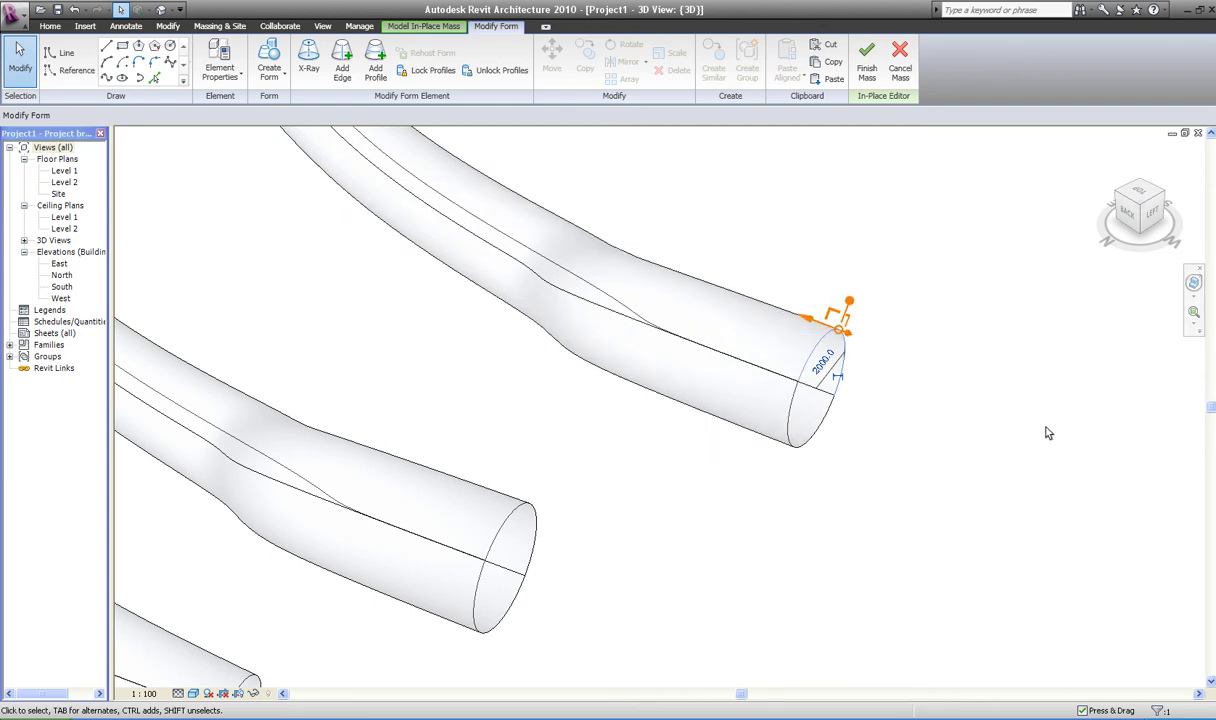
# Step: Resize the neighbouring tube's end profile to 5000, swelling it into a bulb
pyautogui.moveTo(820, 513); pyautogui.dragTo(953, 584, button='middle')
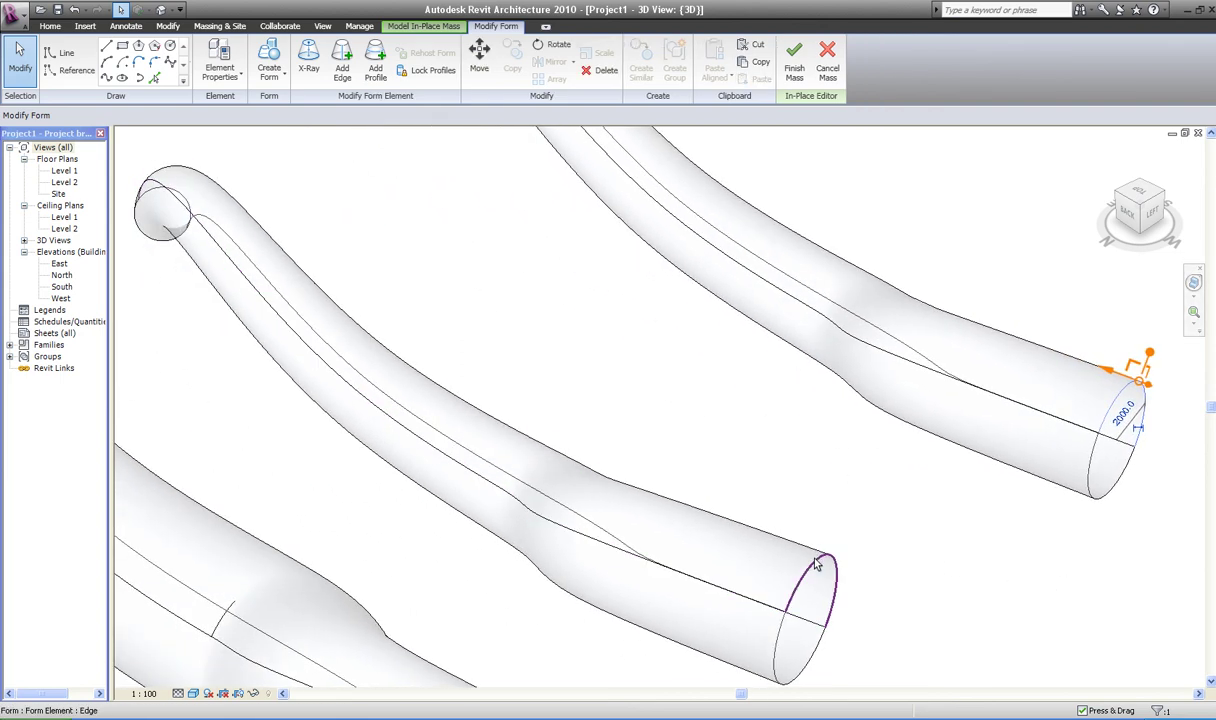
pyautogui.click(806, 600)
pyautogui.click(810, 610)
pyautogui.write('5000')
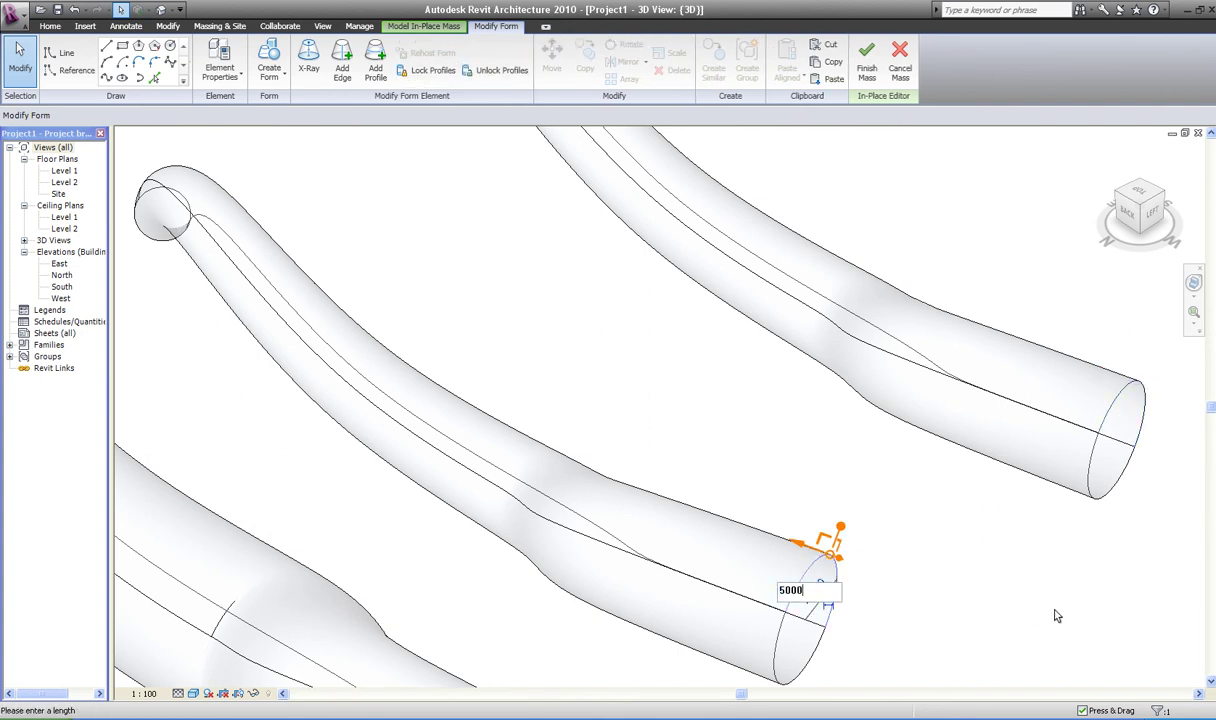
pyautogui.press('Return')
pyautogui.moveTo(955, 570)
pyautogui.mouseDown(button='middle')
pyautogui.moveTo(1052, 414)
pyautogui.moveTo(1107, 489)
pyautogui.mouseUp(button='middle')
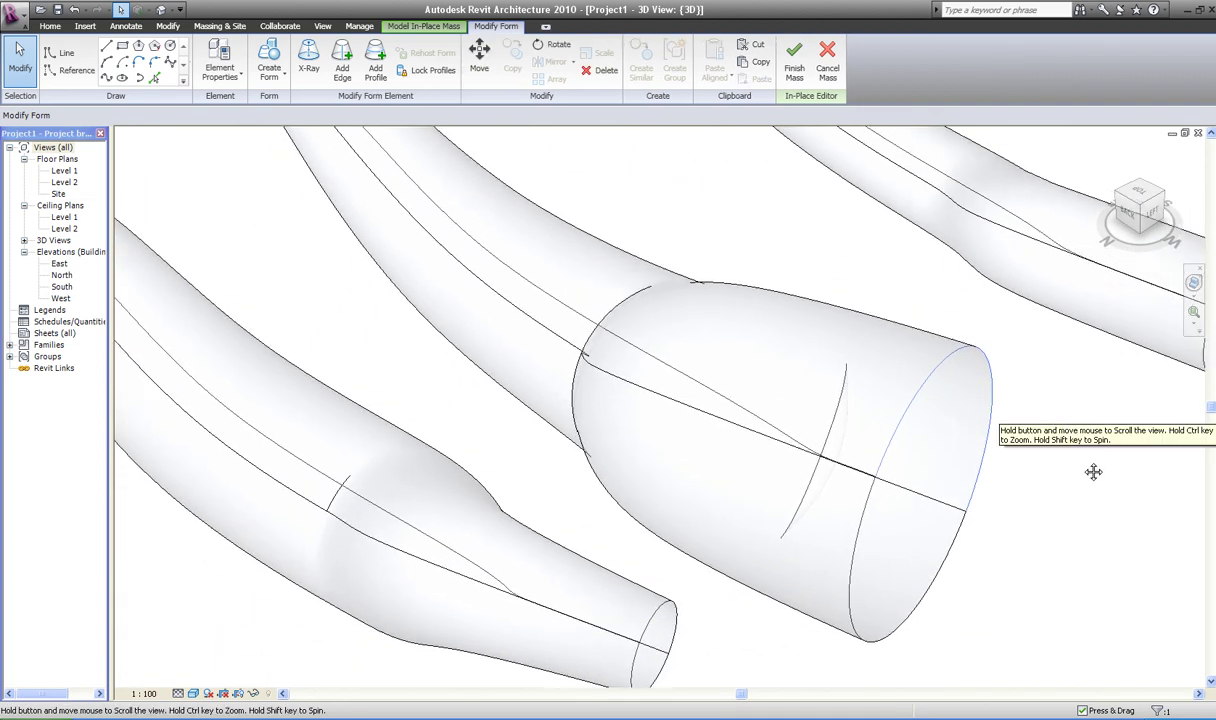
pyautogui.click(865, 344)
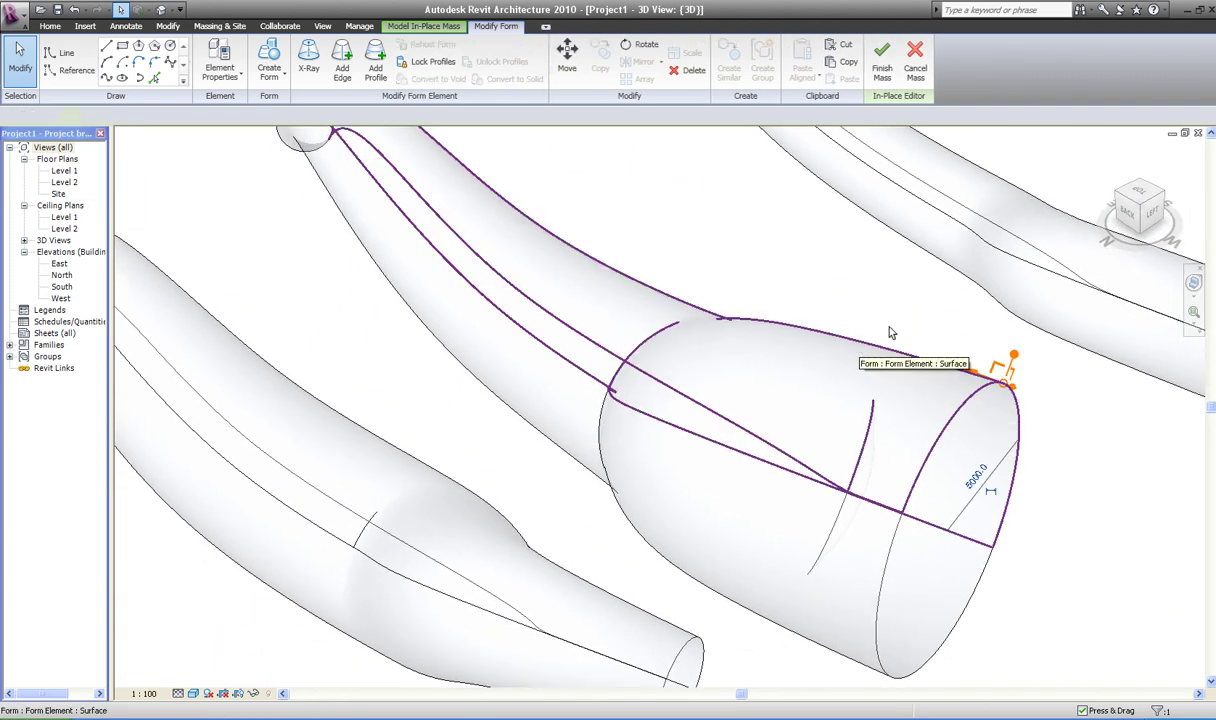
# Step: Drag the left tube's end profile slightly outward to a new position
pyautogui.moveTo(733, 301)
pyautogui.mouseDown(button='middle')
pyautogui.moveTo(825, 290)
pyautogui.moveTo(1069, 203)
pyautogui.mouseUp(button='middle')
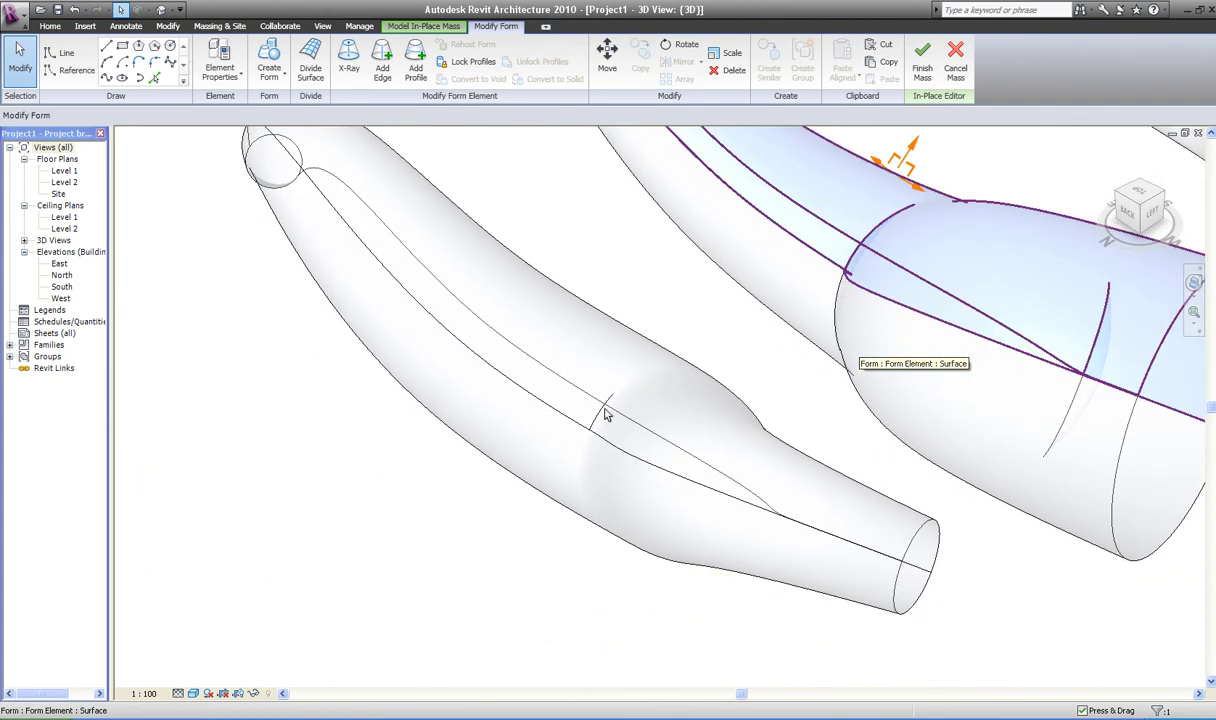
pyautogui.click(606, 412)
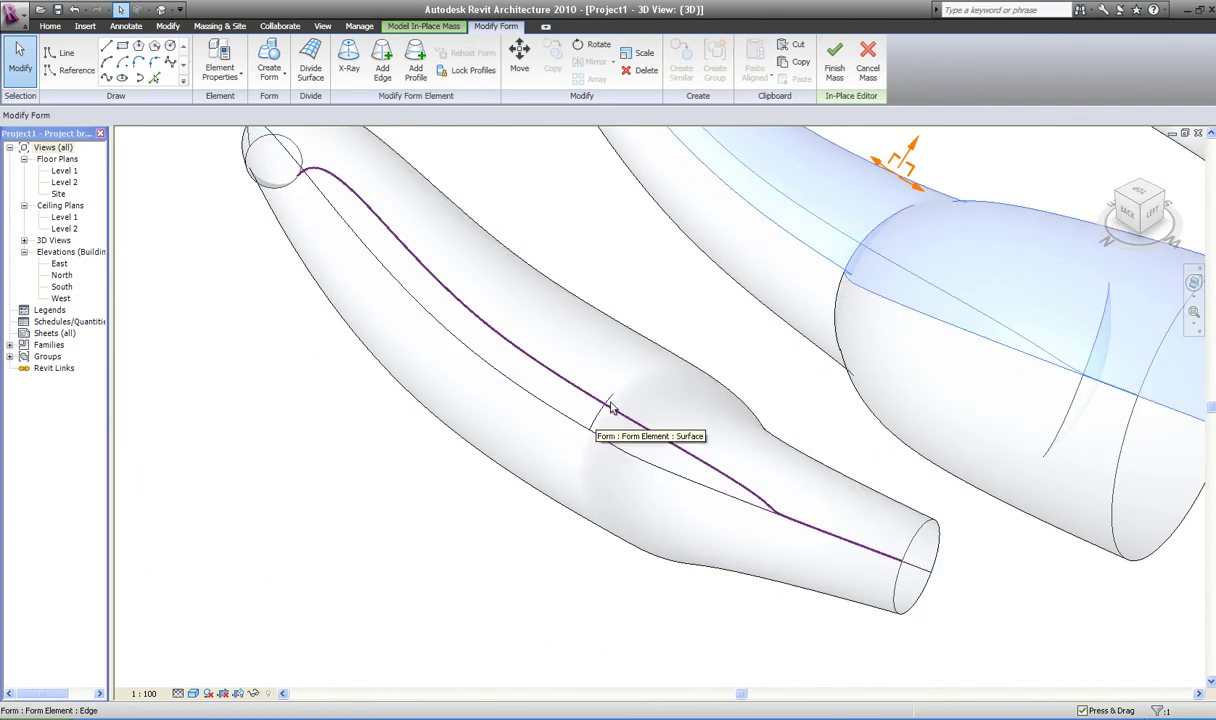
pyautogui.click(612, 408)
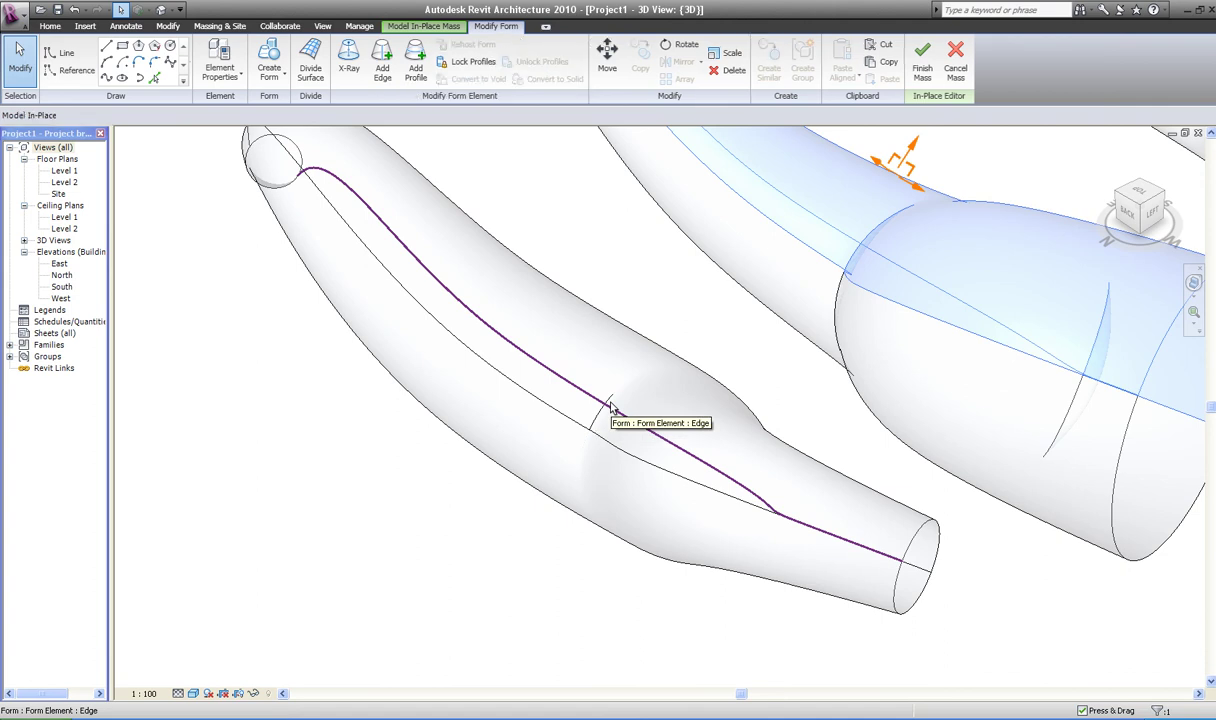
pyautogui.click(905, 525)
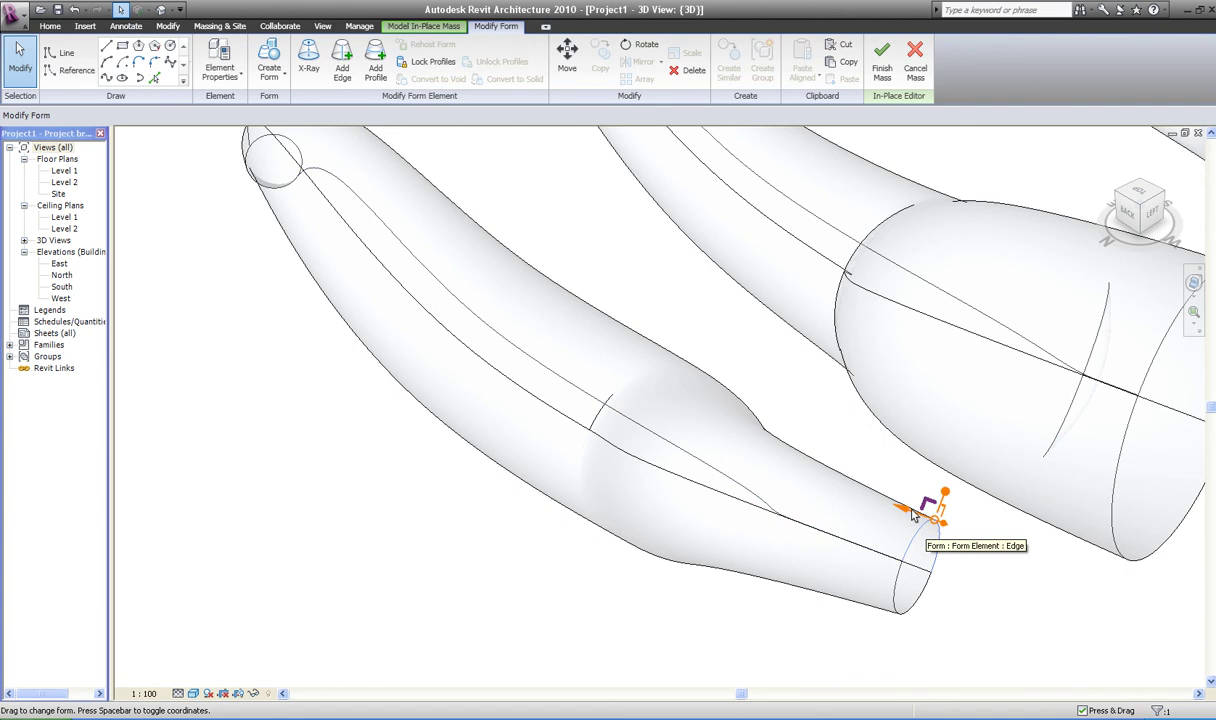
pyautogui.click(868, 484)
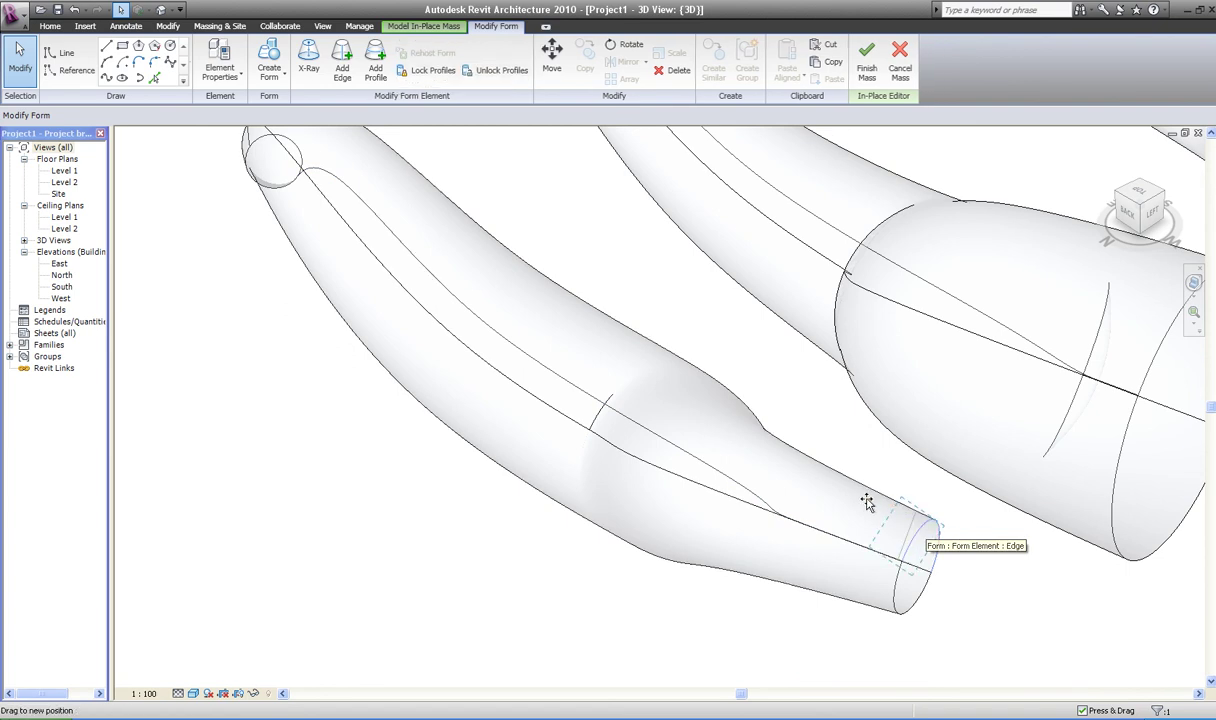
pyautogui.moveTo(867, 502); pyautogui.dragTo(830, 485)
pyautogui.moveTo(990, 586)
pyautogui.keyDown('shift'); pyautogui.mouseDown(button='middle')
pyautogui.moveTo(1000, 415)
pyautogui.moveTo(874, 467)
pyautogui.mouseUp(button='middle'); pyautogui.keyUp('shift')
# Step: Finish the in-place mass and orbit the 3D view to inspect all three bulging tubes
pyautogui.click(796, 70)
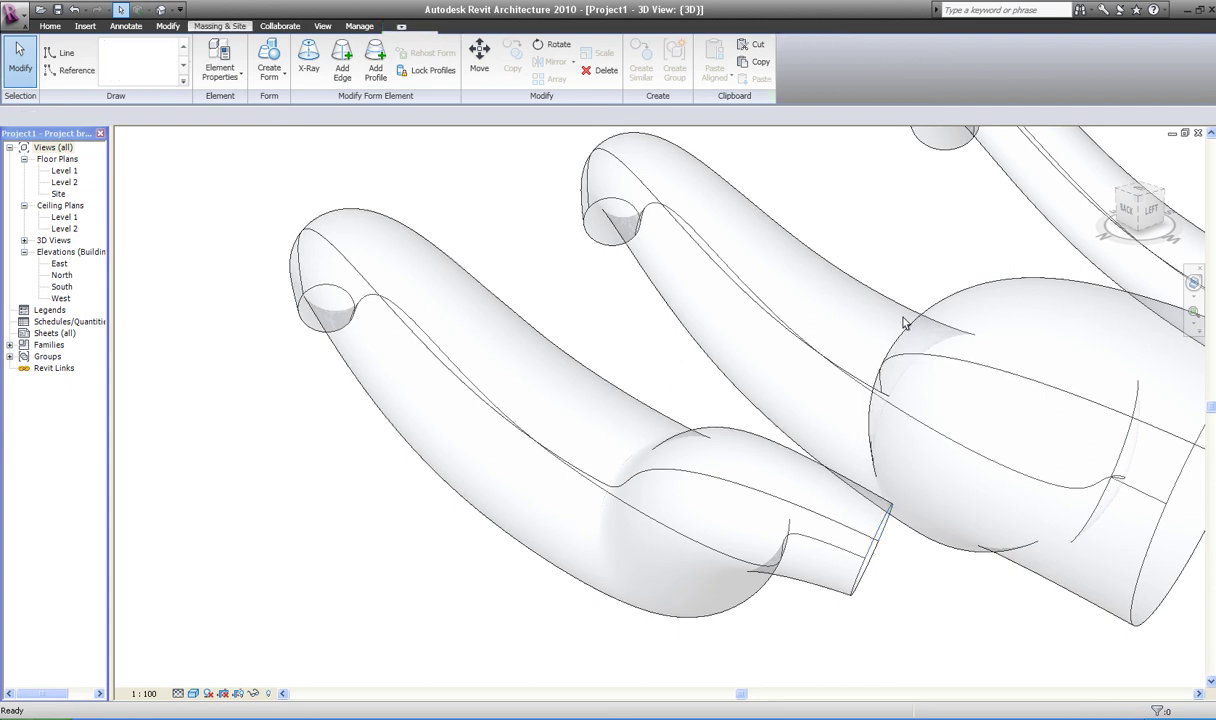
pyautogui.moveTo(955, 418); pyautogui.dragTo(750, 405, button='middle')
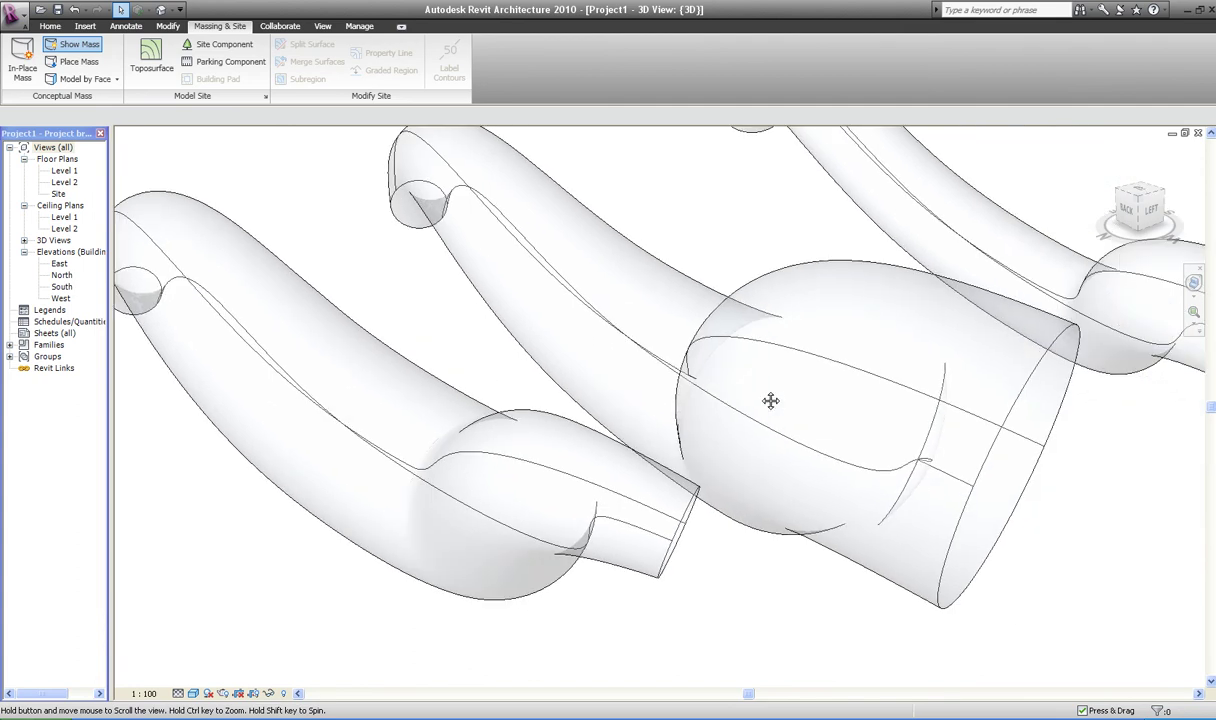
pyautogui.scroll(-5, 924, 463)
pyautogui.moveTo(896, 445)
pyautogui.keyDown('shift'); pyautogui.mouseDown(button='middle')
pyautogui.moveTo(908, 292)
pyautogui.moveTo(820, 244)
pyautogui.moveTo(751, 257)
pyautogui.moveTo(662, 508)
pyautogui.moveTo(662, 372)
pyautogui.moveTo(708, 508)
pyautogui.moveTo(844, 624)
pyautogui.moveTo(898, 630)
pyautogui.moveTo(1007, 627)
pyautogui.moveTo(1121, 402)
pyautogui.mouseUp(button='middle'); pyautogui.keyUp('shift')
pyautogui.click(1062, 410)
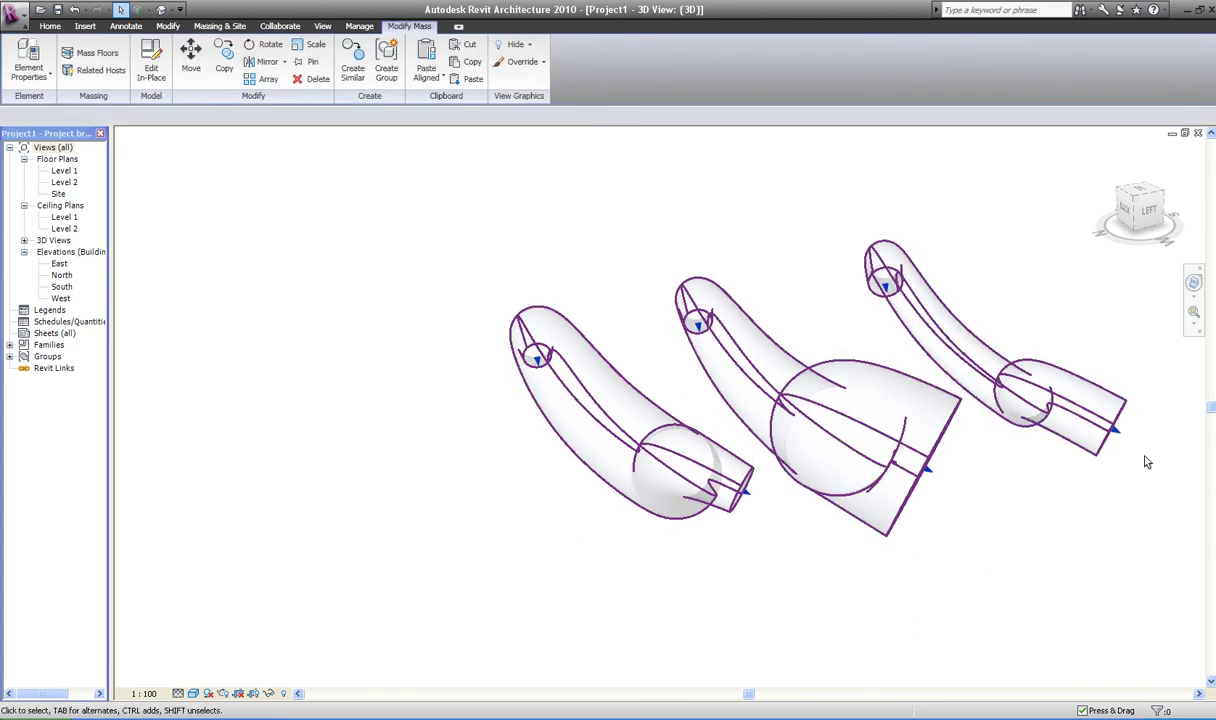
pyautogui.moveTo(1144, 448); pyautogui.dragTo(1153, 457)
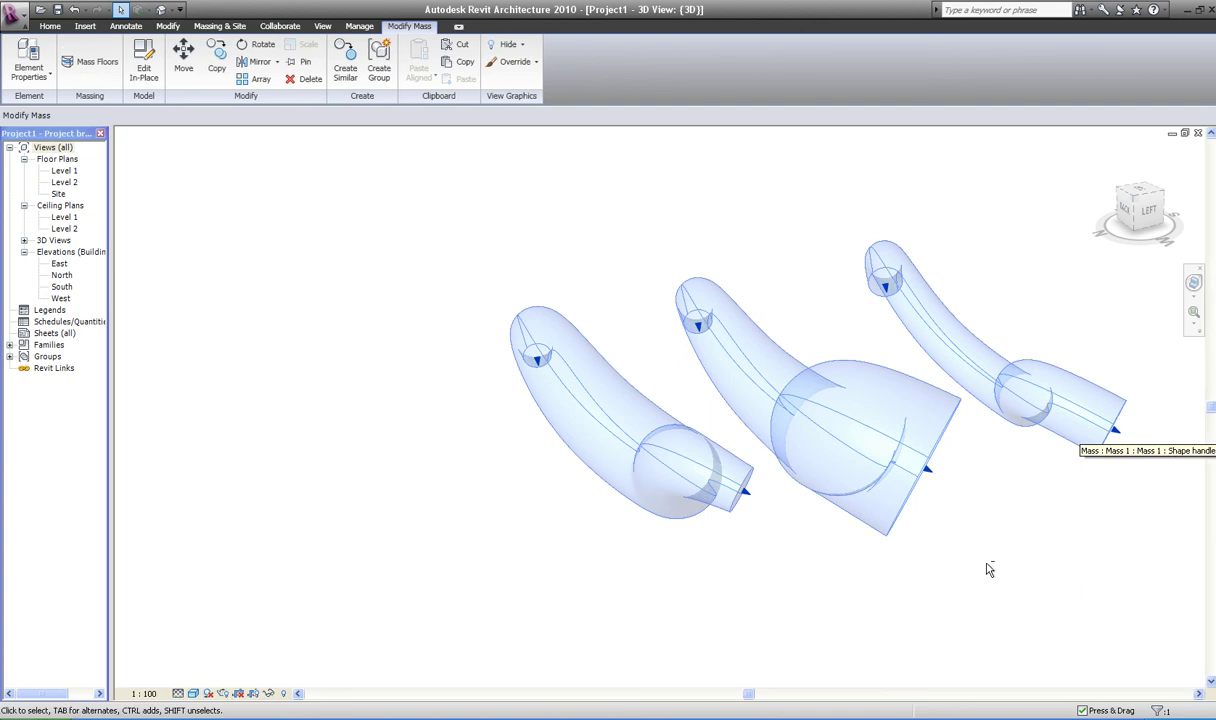
pyautogui.moveTo(1020, 534)
pyautogui.keyDown('shift'); pyautogui.mouseDown(button='middle')
pyautogui.moveTo(1031, 480)
pyautogui.moveTo(1004, 316)
pyautogui.moveTo(1004, 204)
pyautogui.mouseUp(button='middle'); pyautogui.keyUp('shift')
pyautogui.keyDown('shift'); pyautogui.moveTo(977, 494); pyautogui.dragTo(962, 500, button='middle'); pyautogui.keyUp('shift')
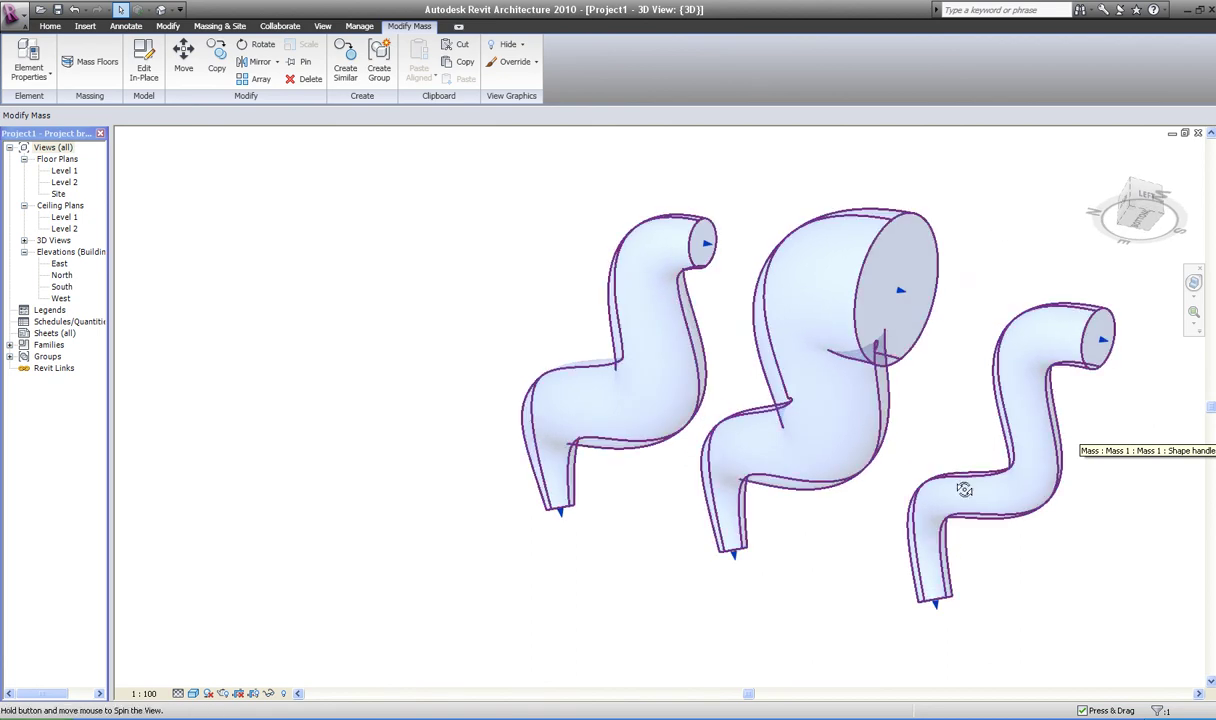
pyautogui.moveTo(973, 448)
pyautogui.keyDown('shift'); pyautogui.mouseDown(button='middle')
pyautogui.moveTo(980, 396)
pyautogui.moveTo(1007, 386)
pyautogui.mouseUp(button='middle'); pyautogui.keyUp('shift')
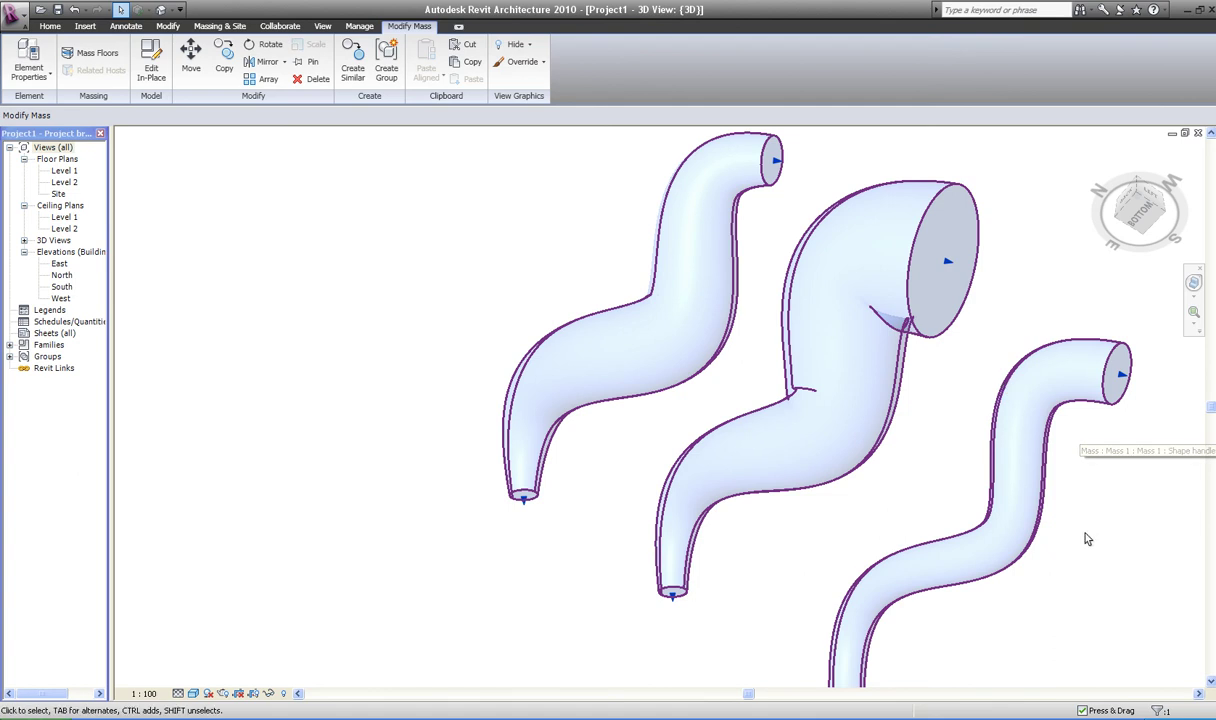
pyautogui.click(1089, 577)
pyautogui.scroll(-2, 1075, 600)
pyautogui.moveTo(1010, 568)
pyautogui.mouseDown(button='middle')
pyautogui.moveTo(986, 592)
pyautogui.moveTo(912, 572)
pyautogui.mouseUp(button='middle')
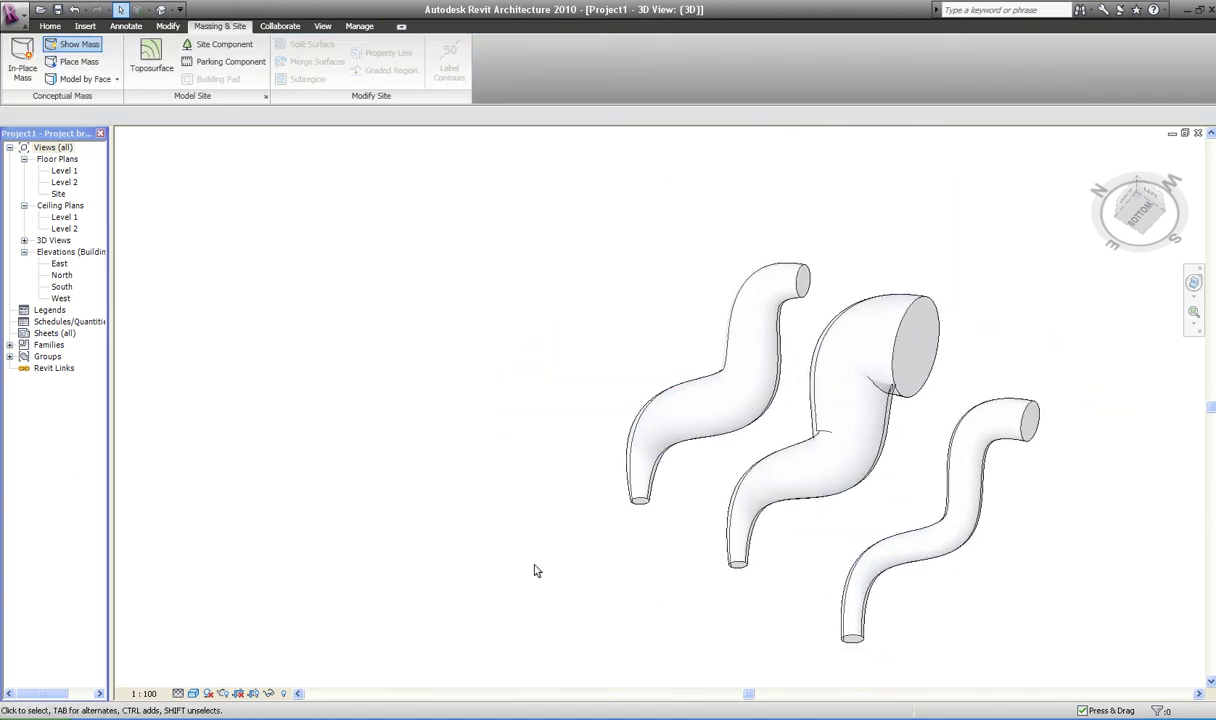